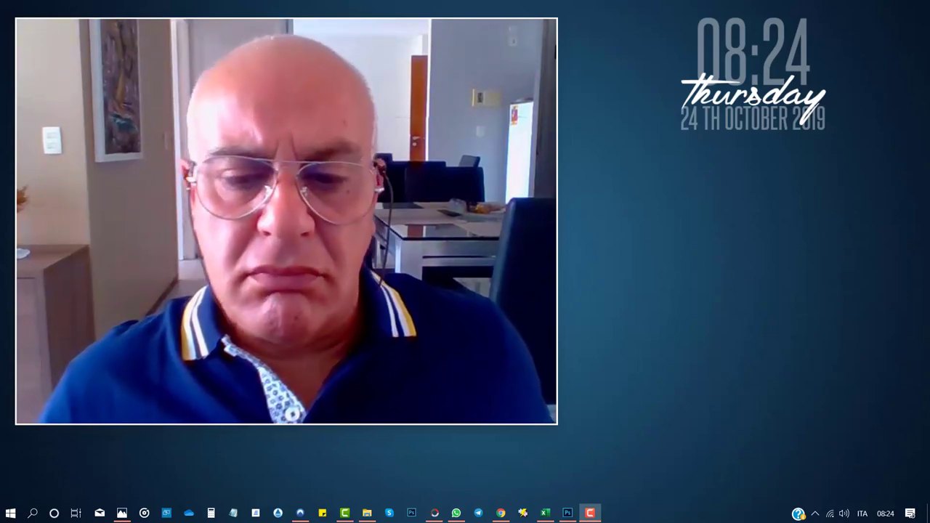
# View the saved odds image in PhotoScape X Pro, then return to the Planetwin365 Europa League page.
pyautogui.click(436, 512)
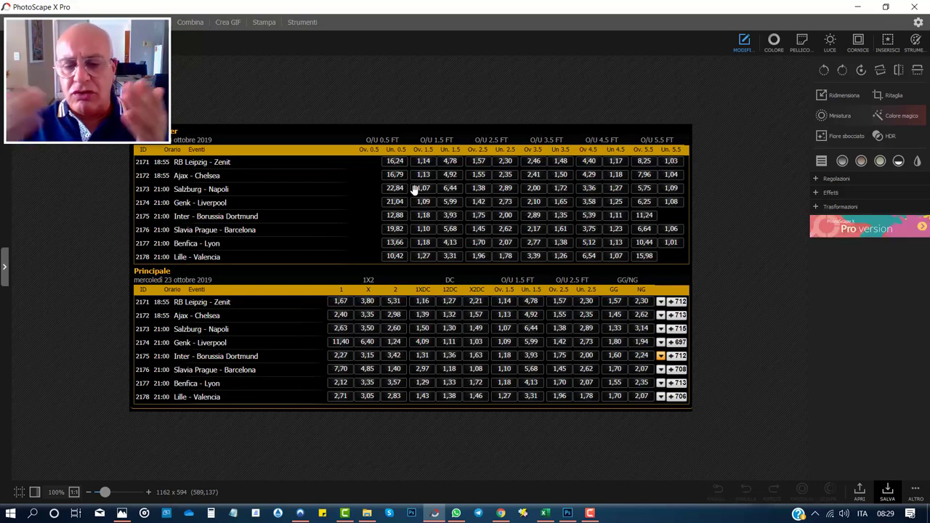
pyautogui.click(505, 514)
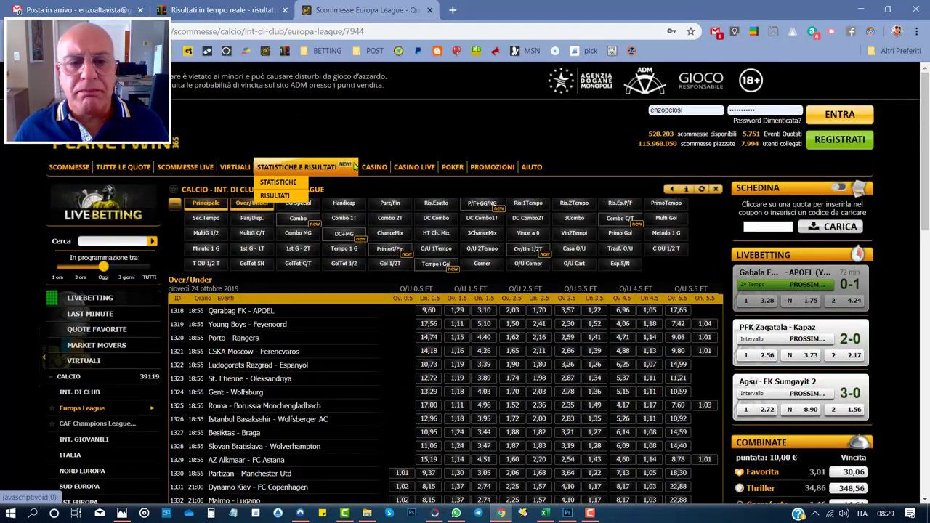
# Show the Principale 1X2 odds, then go back to the 24 October Over/Under odds table.
pyautogui.scroll(-2, 355, 167)
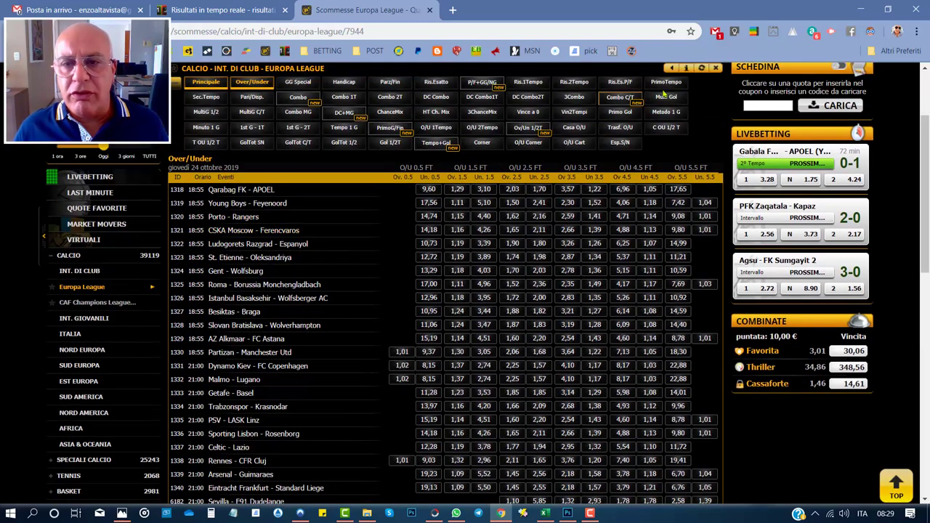
pyautogui.click(701, 67)
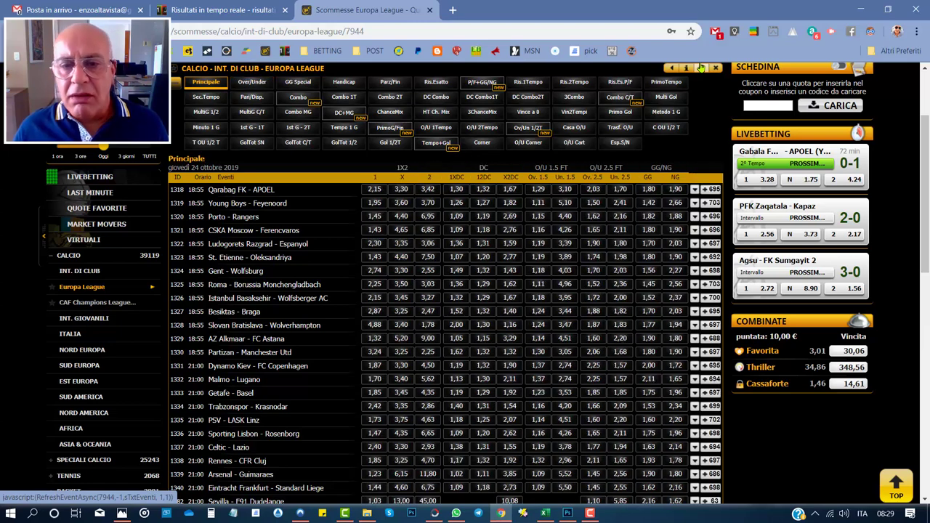
pyautogui.click(251, 85)
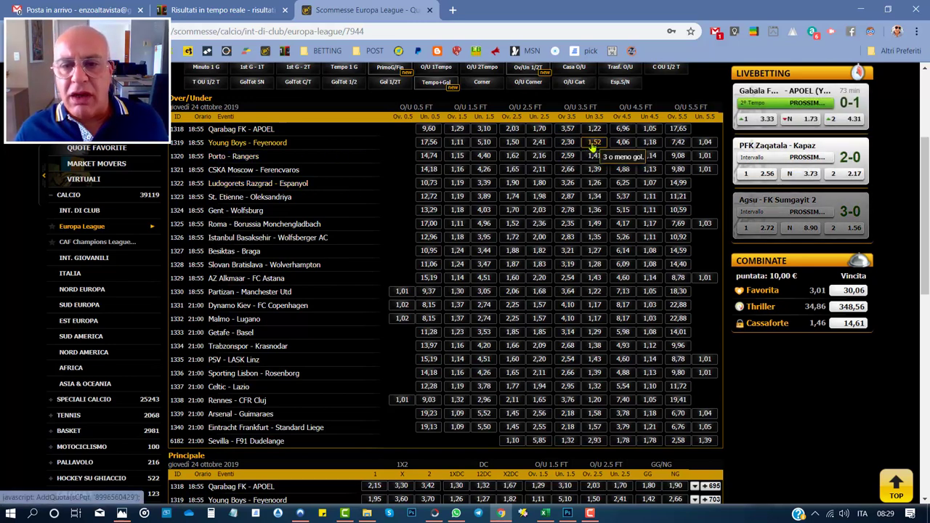
# Add Under 3.5 for Young Boys, Porto, PSV, Arsenal and Eintracht Frankfurt, totalling 7,60.
pyautogui.click(407, 177)
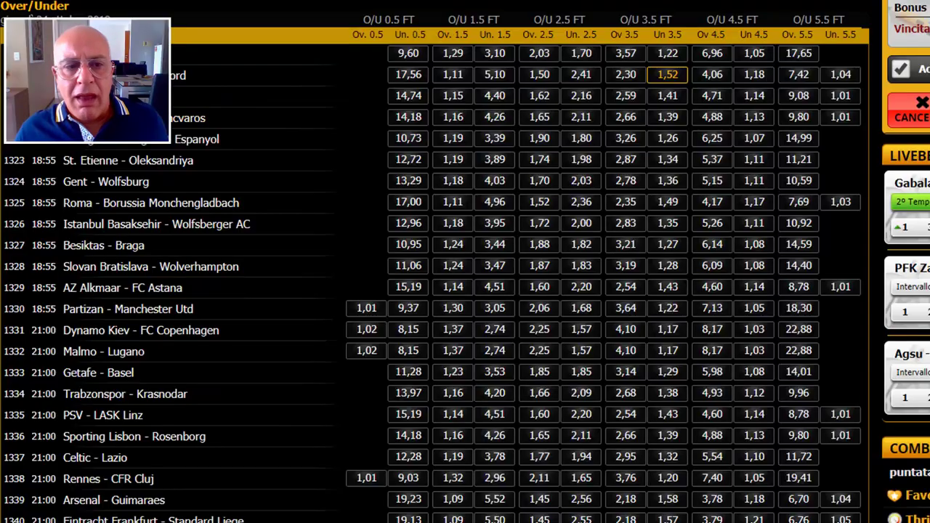
pyautogui.click(662, 102)
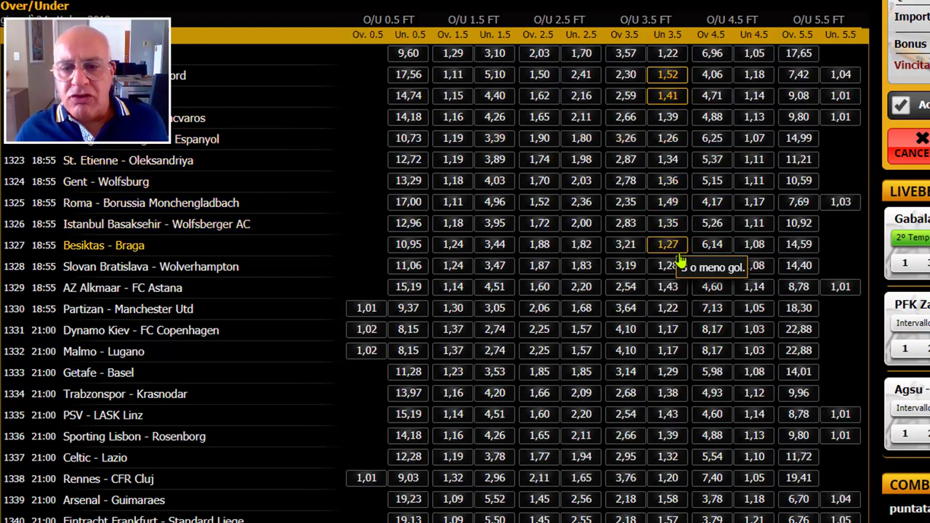
pyautogui.click(676, 422)
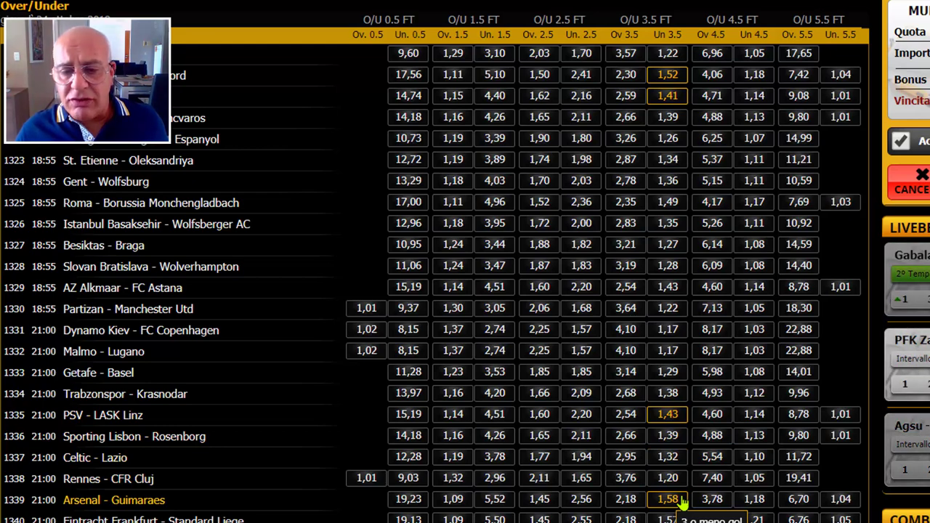
pyautogui.click(681, 499)
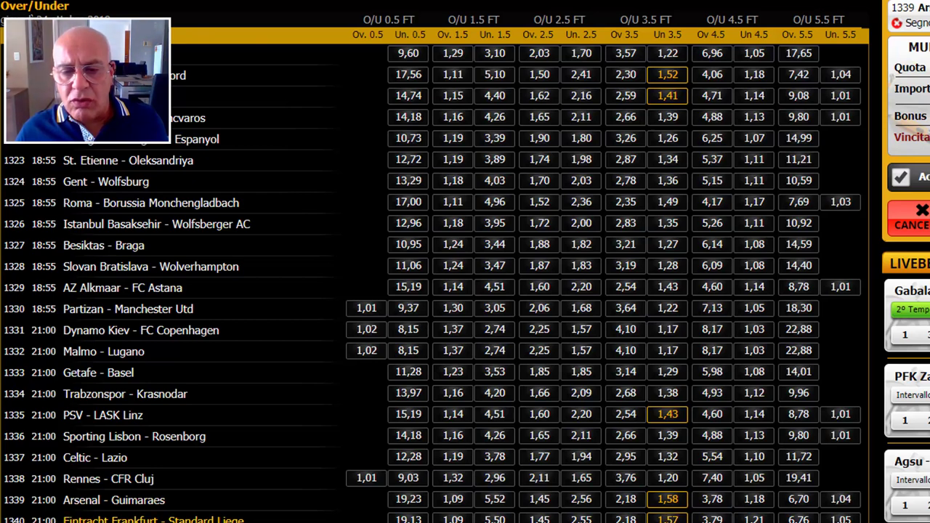
pyautogui.click(668, 519)
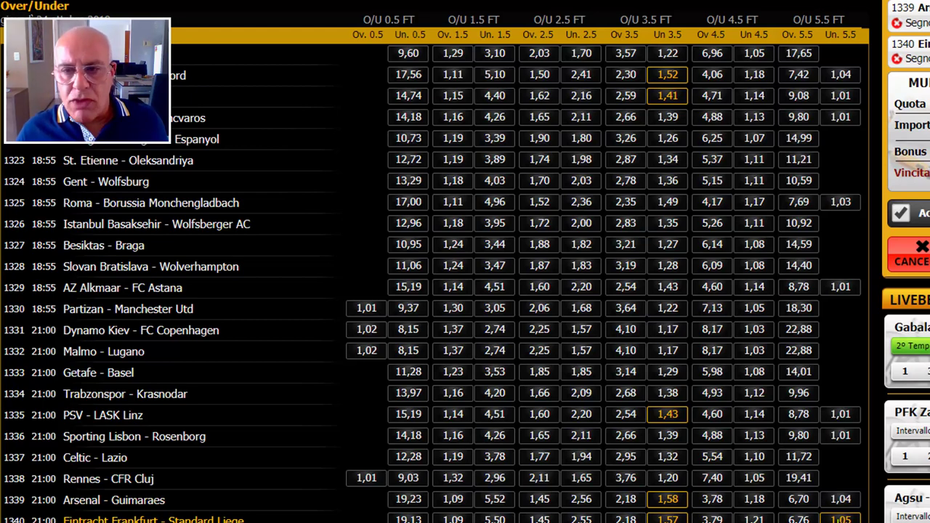
pyautogui.scroll(2, 796, 331)
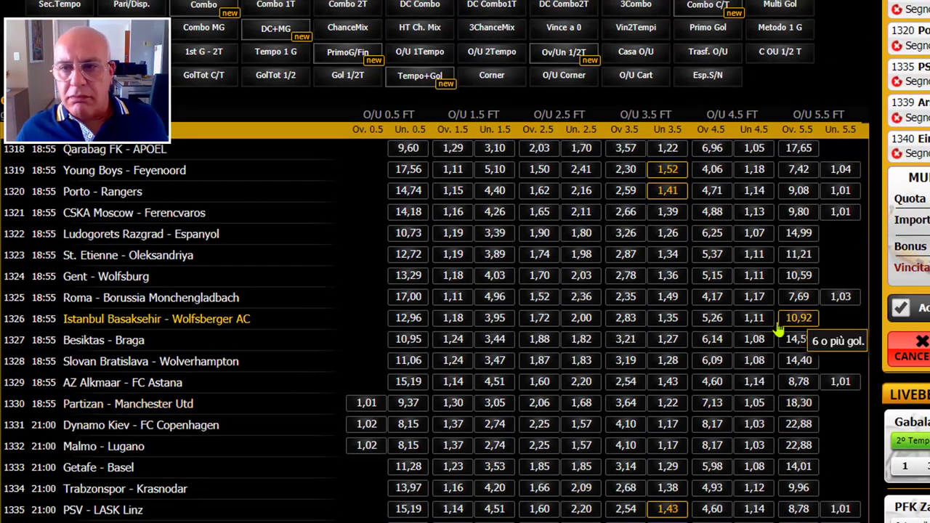
pyautogui.scroll(-3, 778, 331)
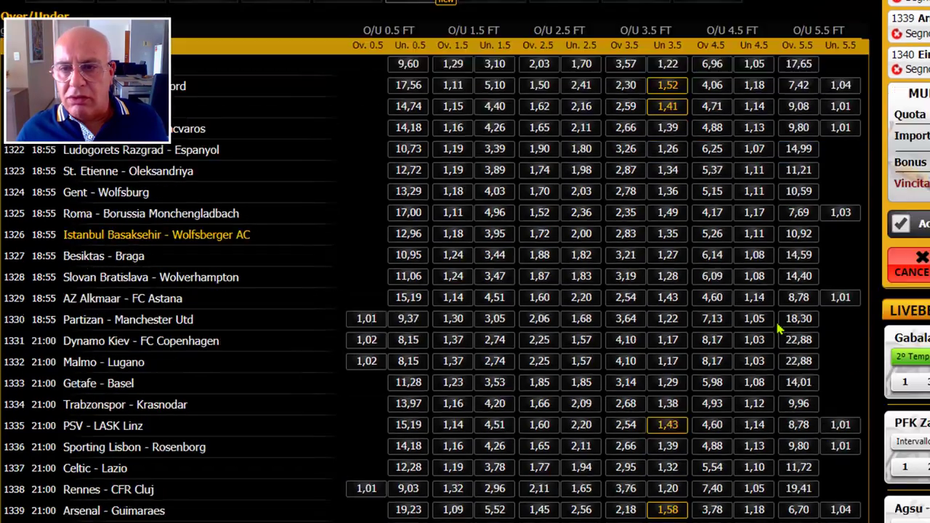
pyautogui.scroll(3, 778, 331)
pyautogui.scroll(-2, 777, 331)
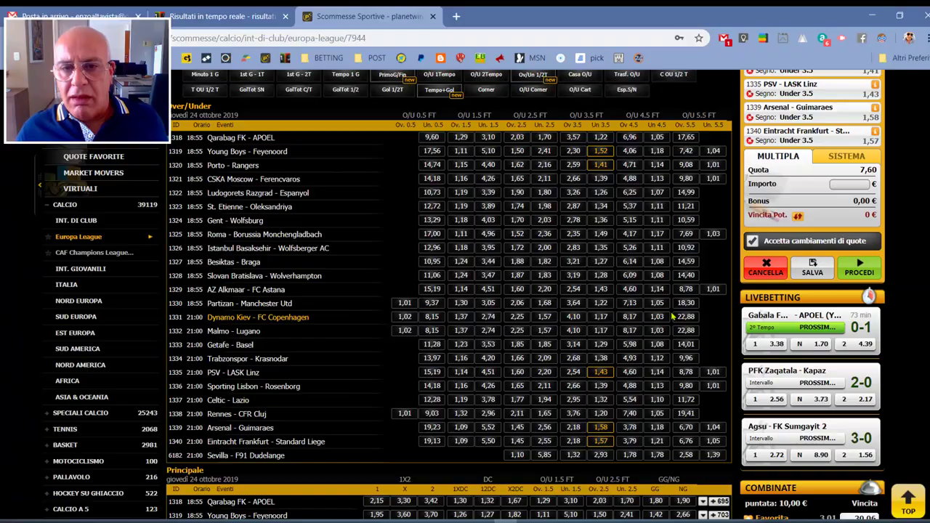
pyautogui.scroll(1, 643, 288)
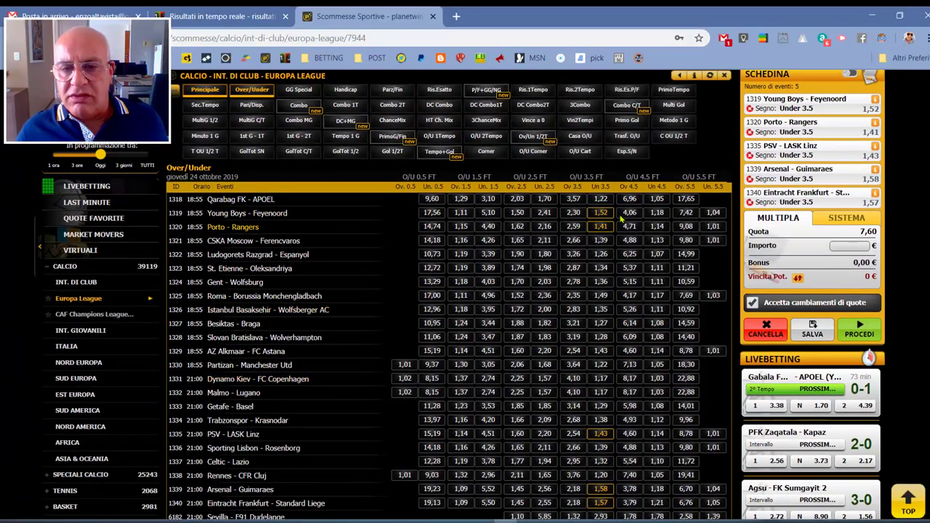
pyautogui.scroll(-1, 633, 314)
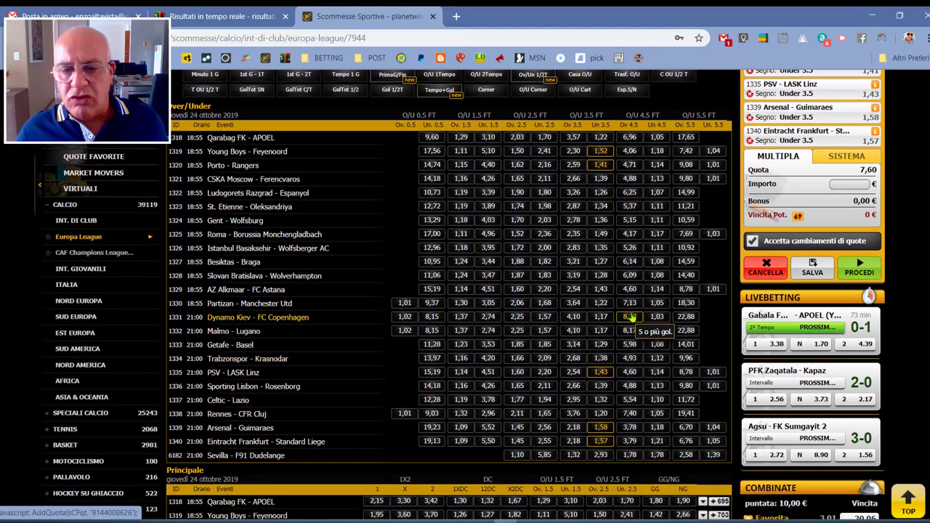
pyautogui.scroll(1, 631, 314)
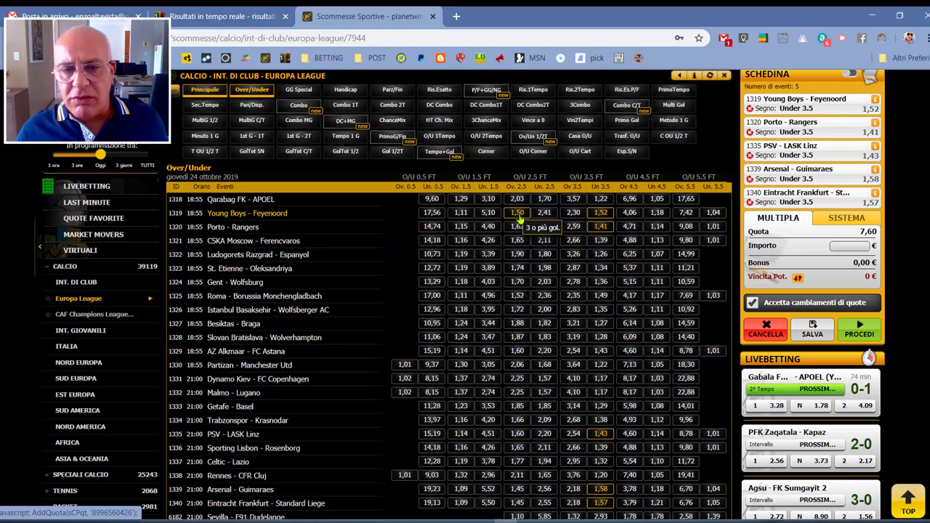
pyautogui.click(518, 214)
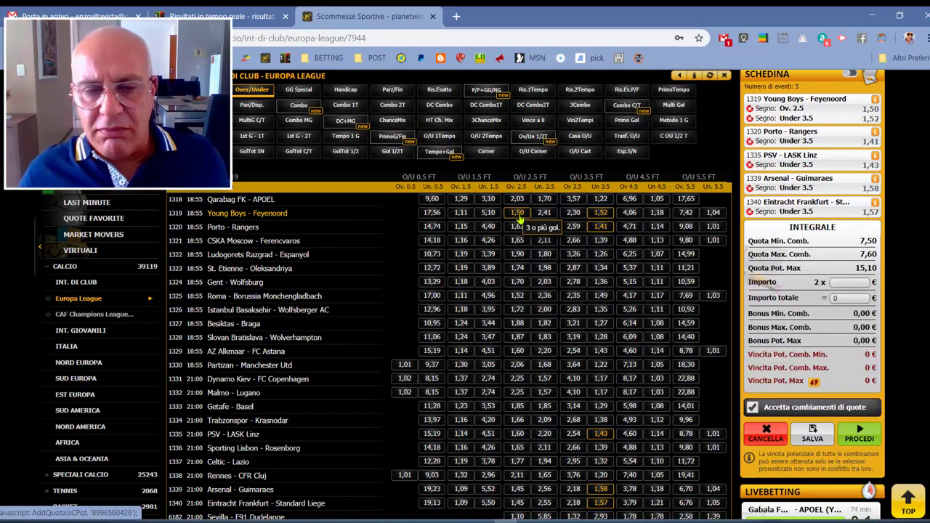
pyautogui.click(518, 214)
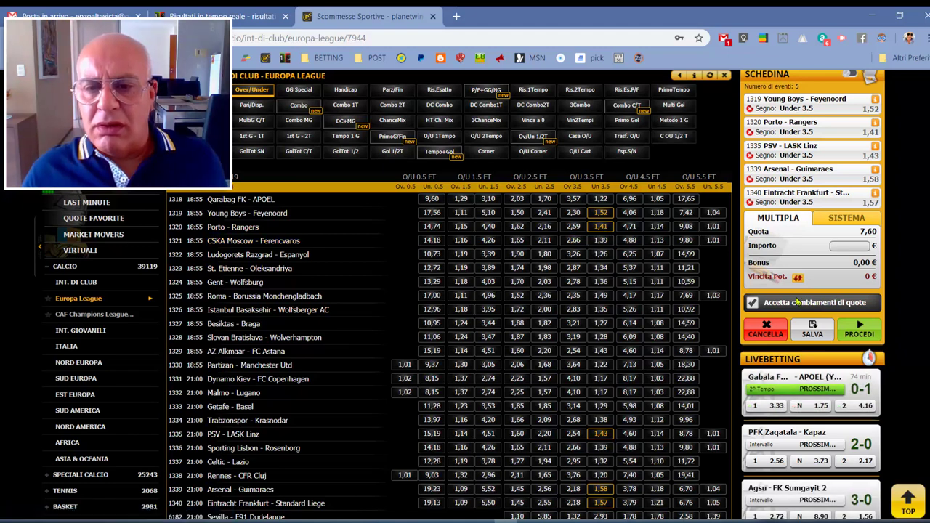
# Add Over 3.5 for Young Boys (2,30), PSV (2,54) and Arsenal (2,18), toggling Trabzonspor off again.
pyautogui.click(573, 214)
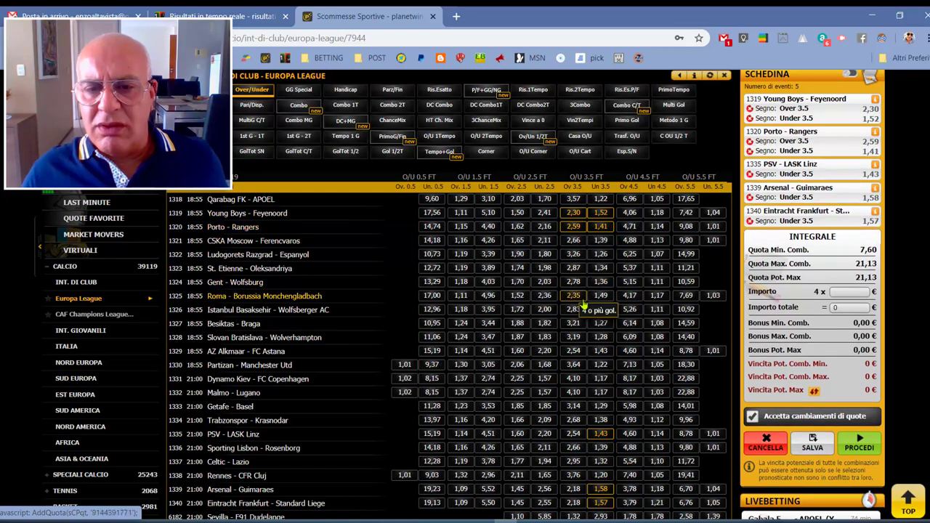
pyautogui.scroll(-3, 590, 276)
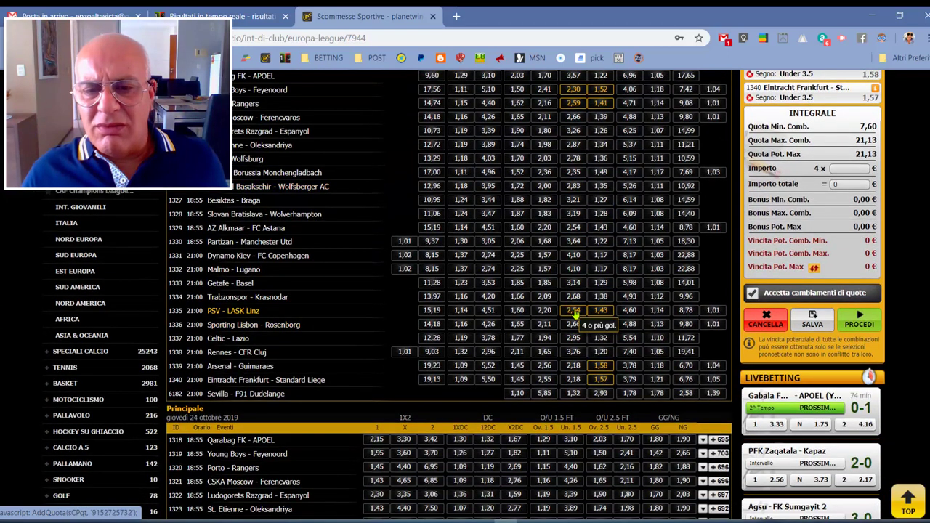
pyautogui.click(582, 311)
pyautogui.click(576, 367)
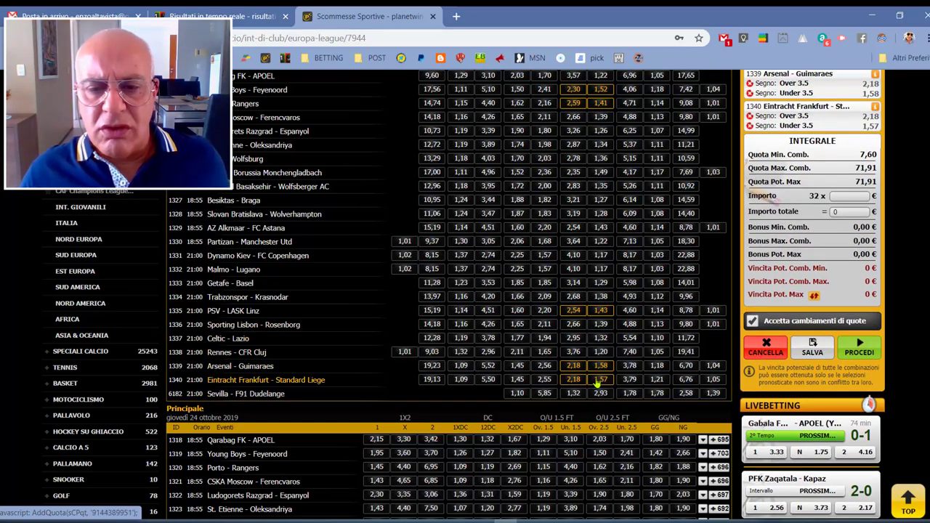
pyautogui.scroll(2, 589, 327)
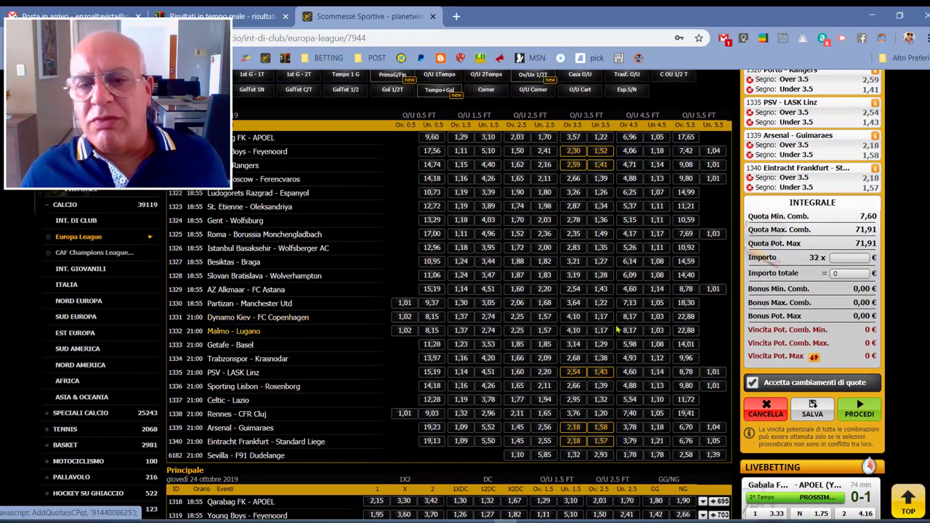
pyautogui.click(573, 358)
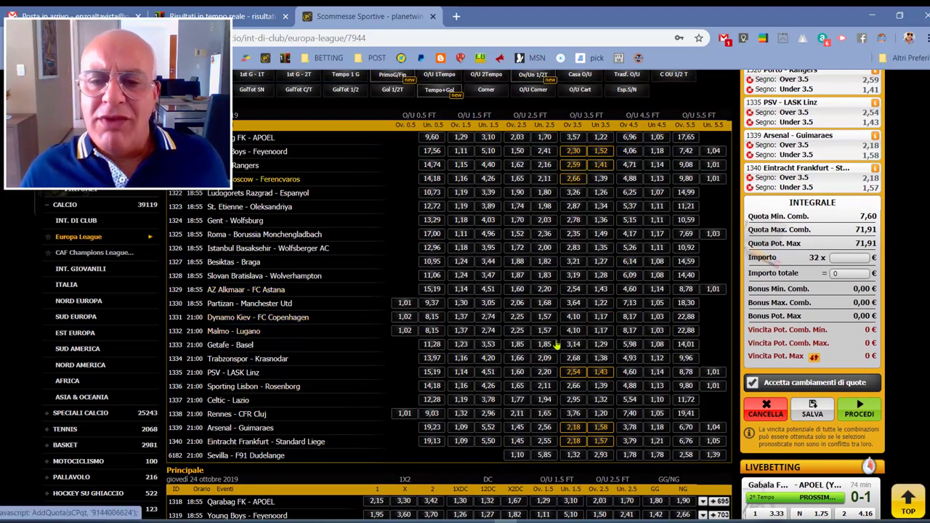
pyautogui.click(574, 359)
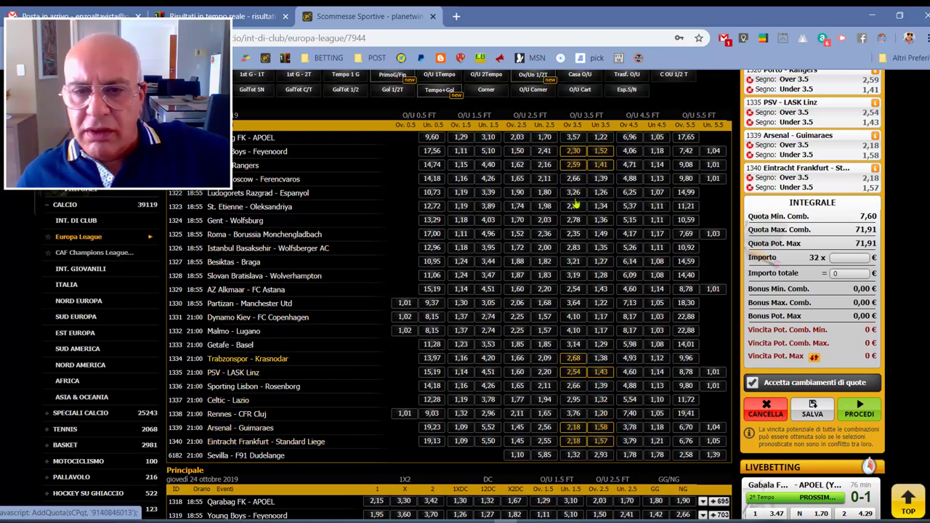
# Remove the Under 3.5 picks for Young Boys, PSV, Eintracht Frankfurt, Arsenal and Porto from the slip.
pyautogui.scroll(3, 872, 272)
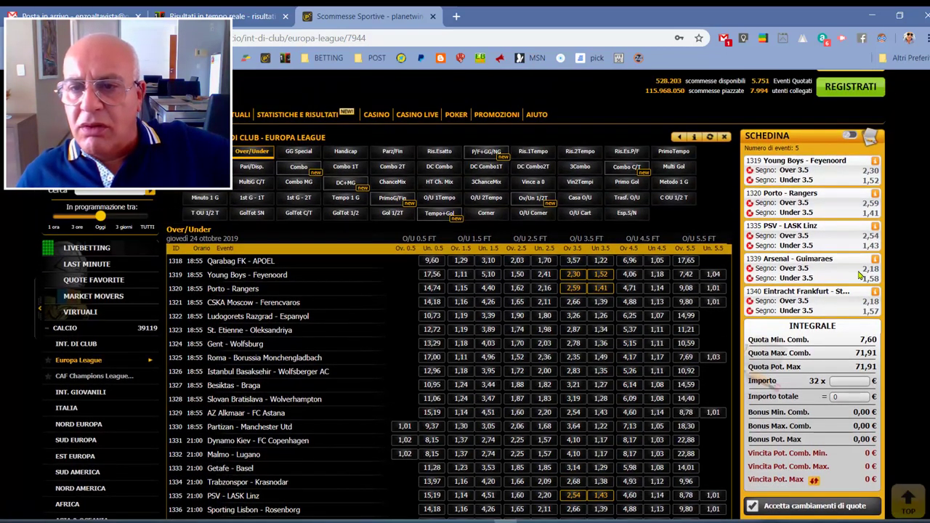
pyautogui.click(750, 179)
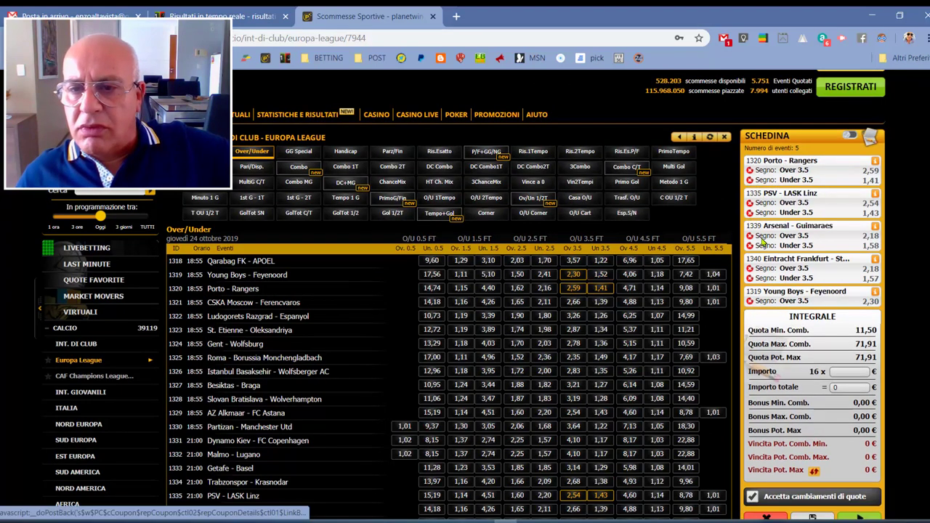
pyautogui.click(750, 212)
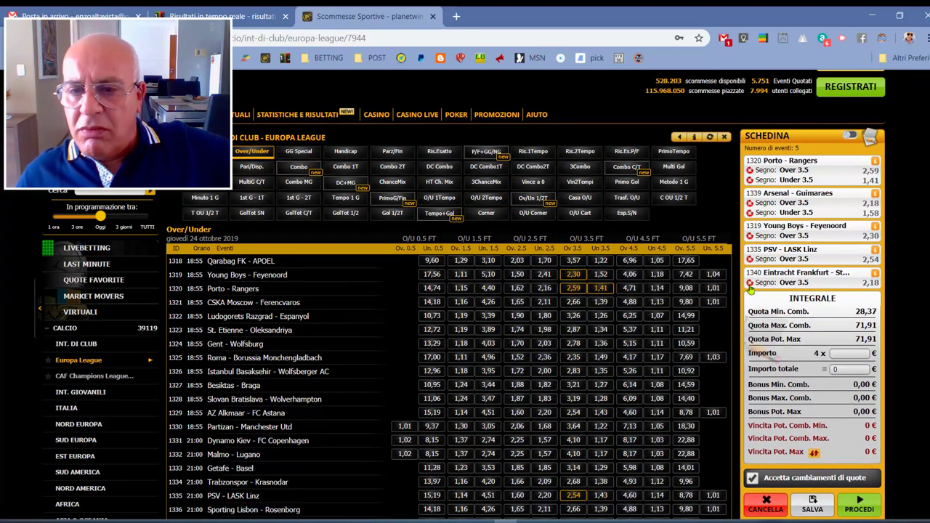
pyautogui.click(713, 302)
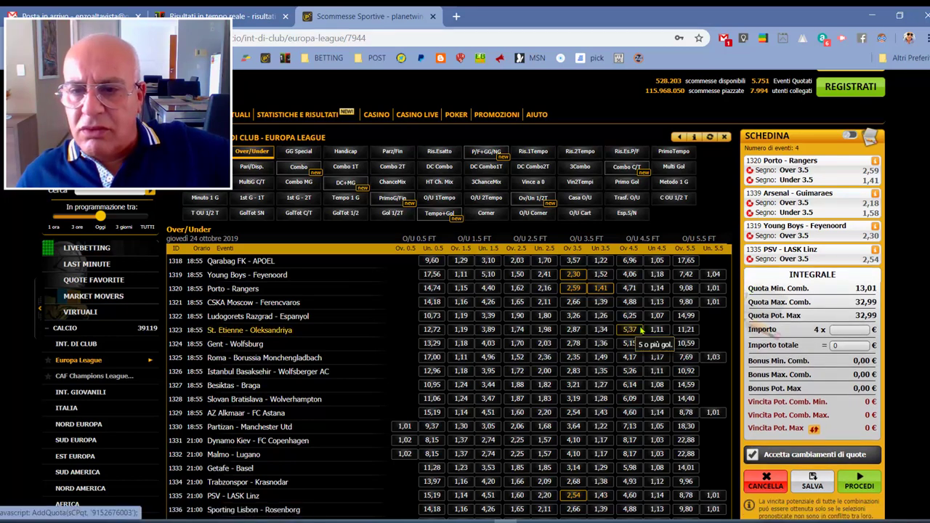
pyautogui.scroll(-2, 642, 330)
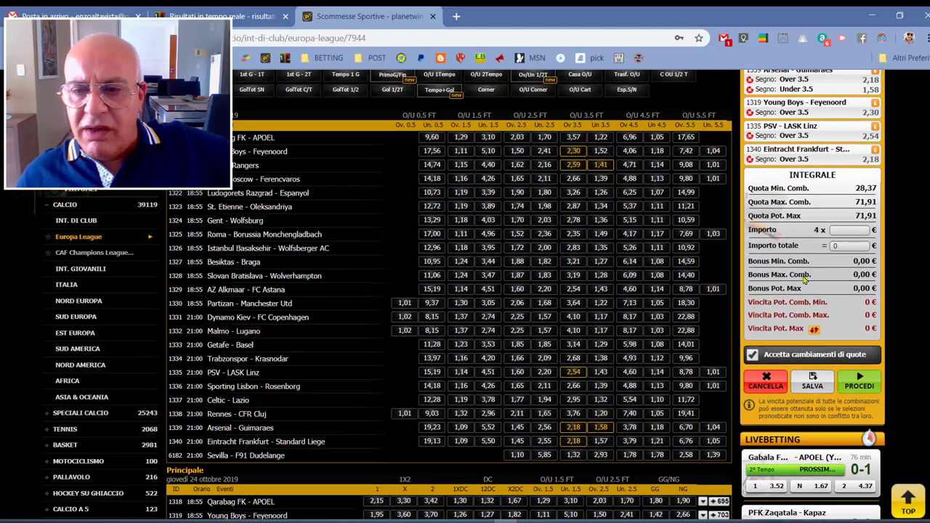
pyautogui.scroll(2, 814, 262)
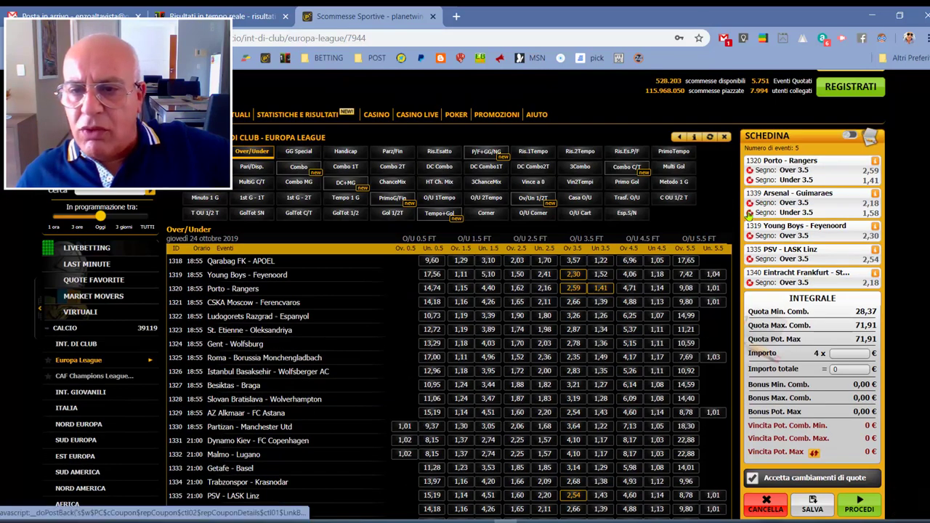
pyautogui.click(783, 215)
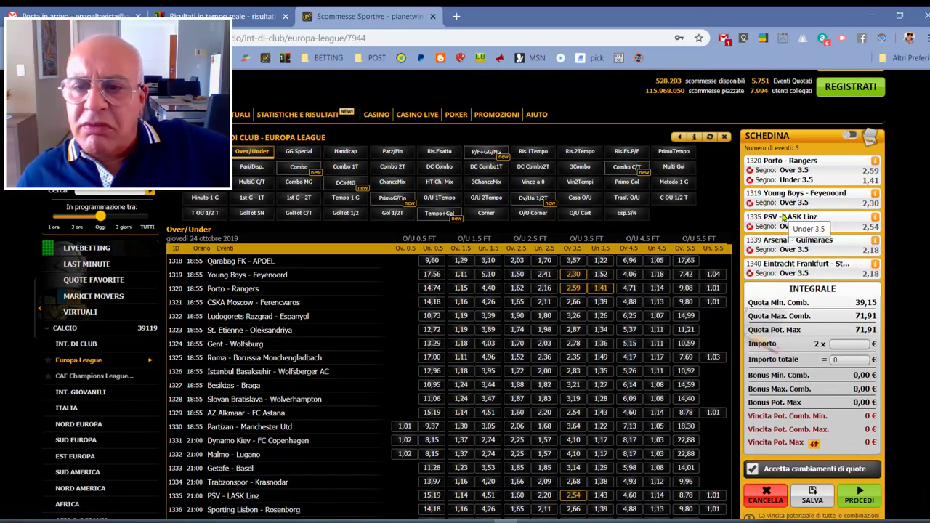
pyautogui.click(750, 179)
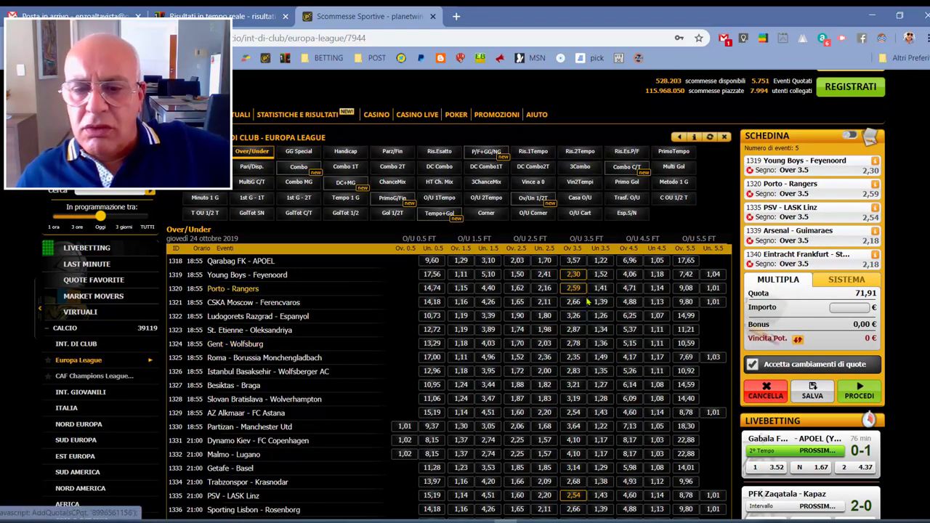
pyautogui.scroll(-2, 595, 351)
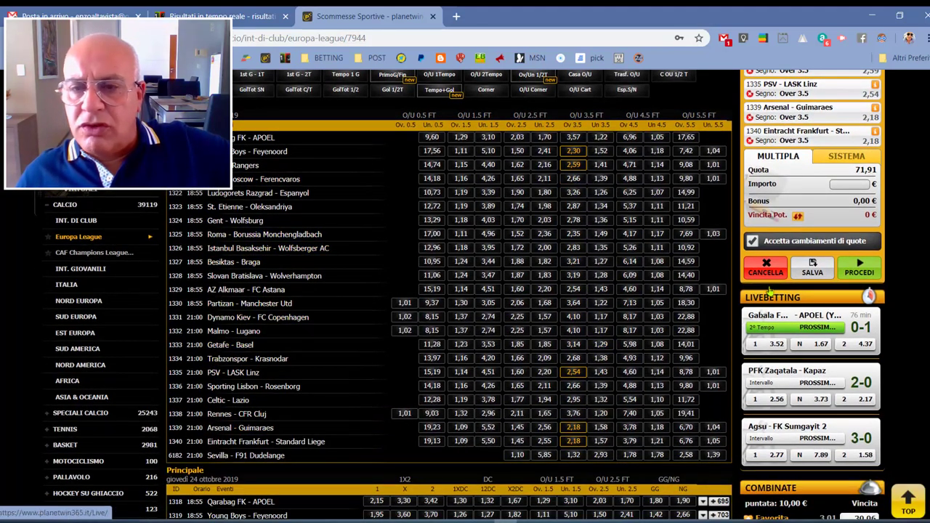
pyautogui.scroll(3, 727, 353)
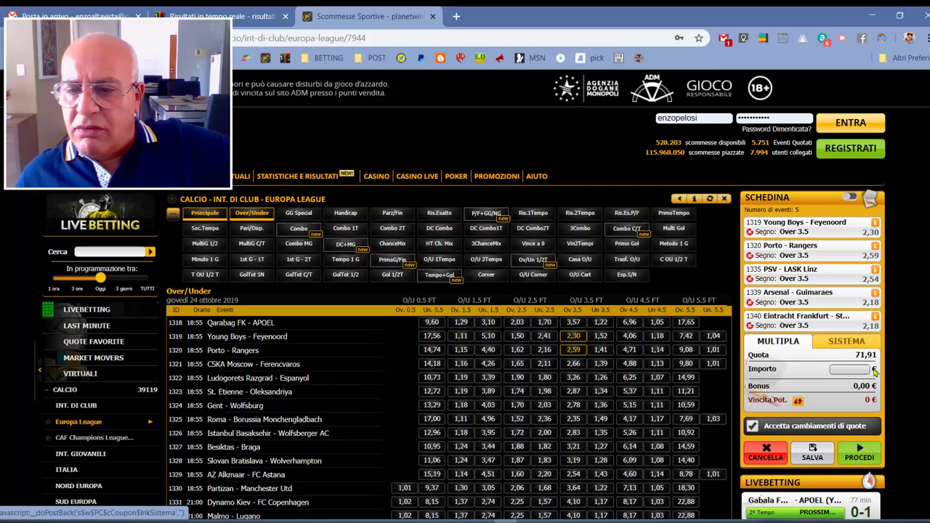
# Switch the slip to SISTEMA and stake 10 on the Doppie combinations.
pyautogui.click(843, 341)
pyautogui.scroll(-2, 807, 291)
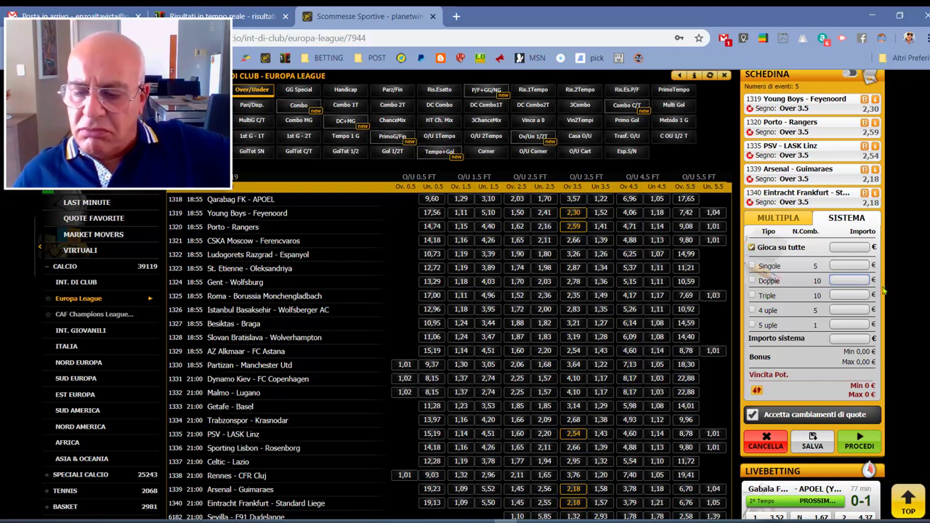
pyautogui.write('10')
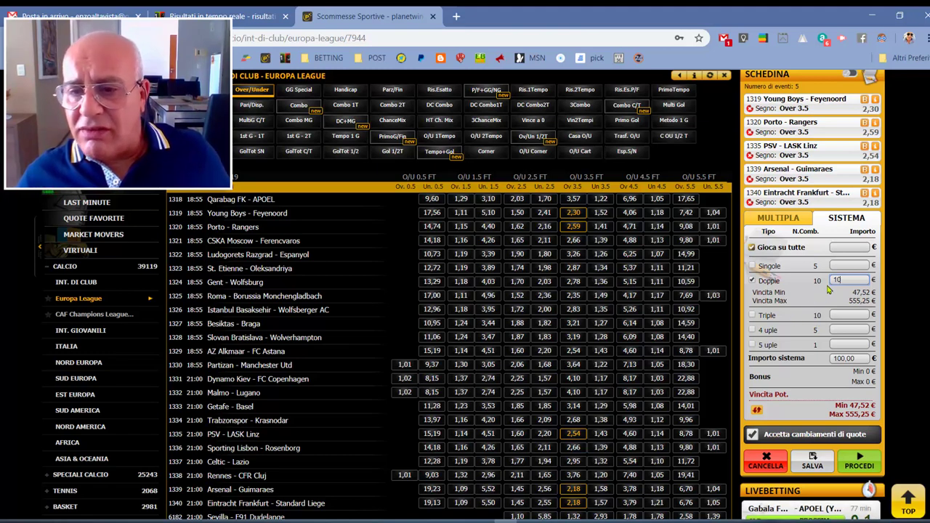
# Untick Doppie, tick Triple and stake 10 on each of the triples.
pyautogui.click(753, 281)
pyautogui.click(754, 295)
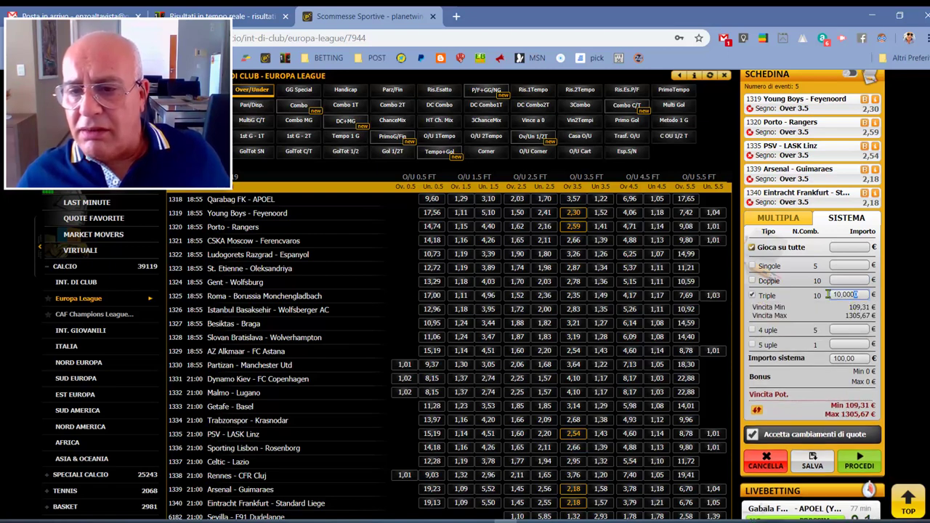
pyautogui.write('10')
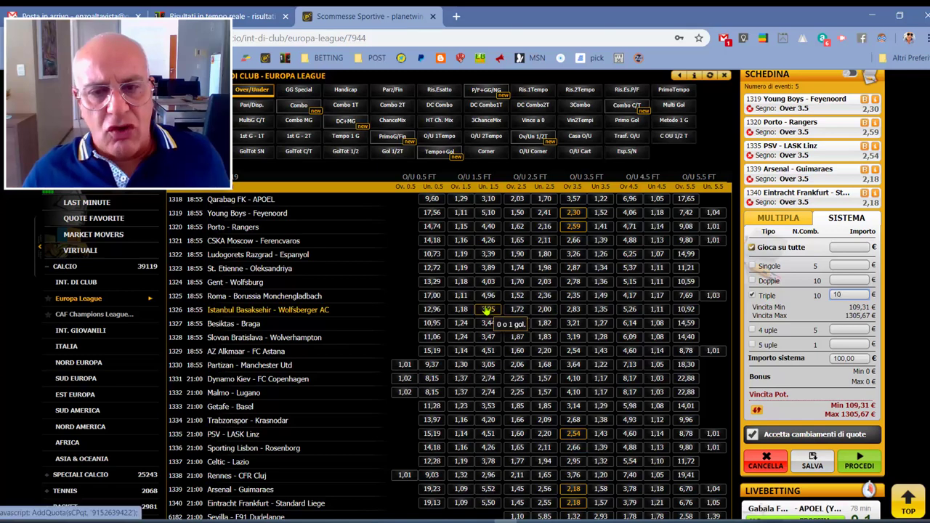
pyautogui.scroll(-1, 569, 245)
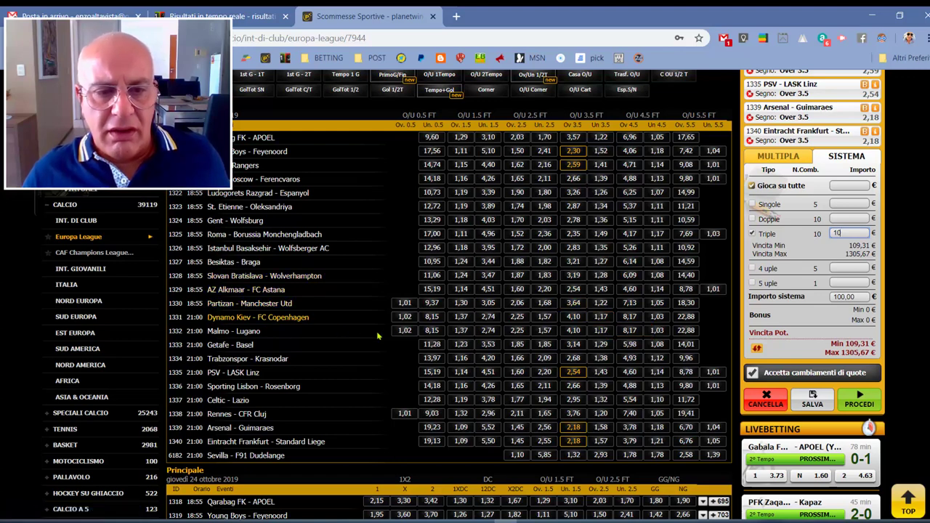
pyautogui.scroll(1, 377, 331)
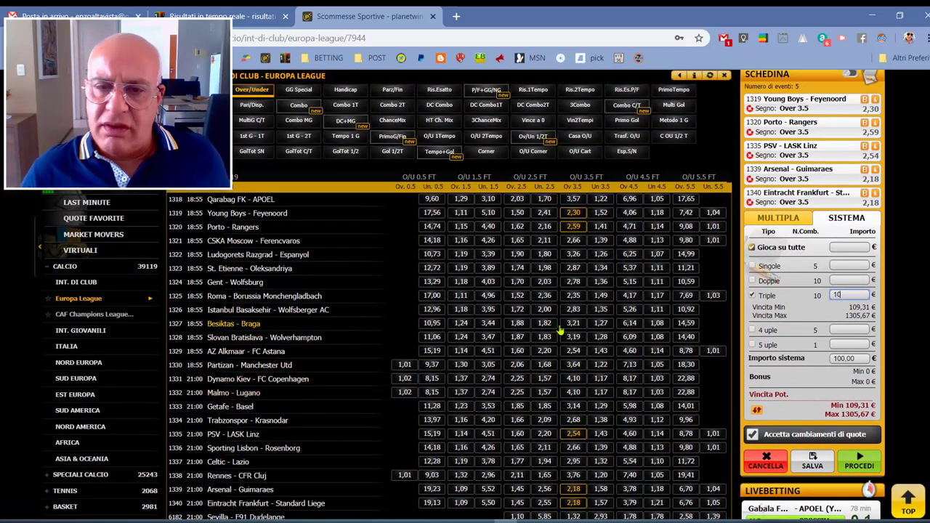
pyautogui.scroll(1, 561, 330)
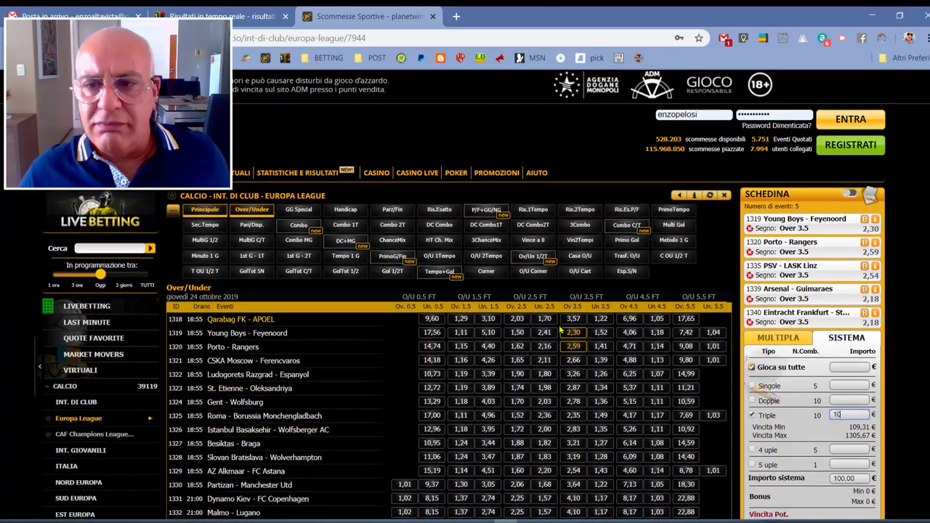
pyautogui.scroll(-1, 736, 237)
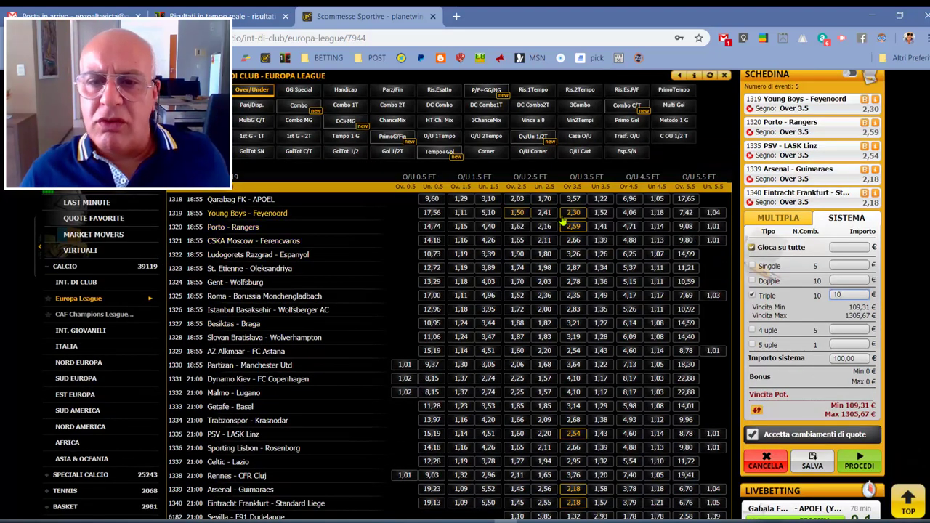
pyautogui.scroll(1, 497, 474)
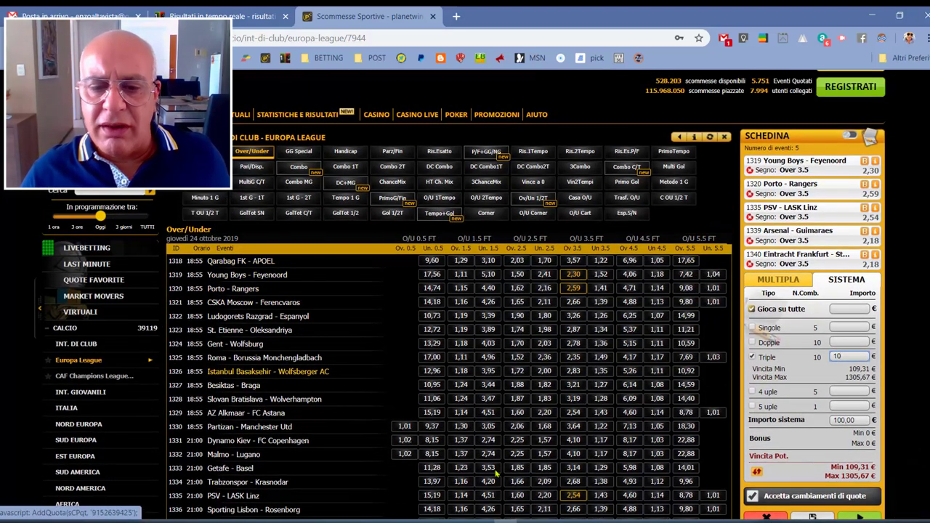
# Capture the bet slip region with PhotoScape X Pro and save the image.
pyautogui.hotkey('alt', 'Tab')
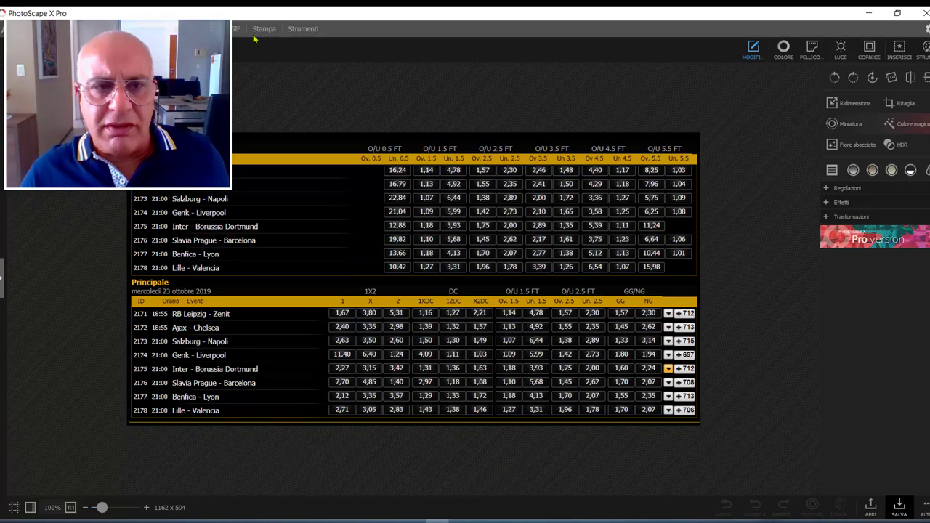
pyautogui.click(302, 29)
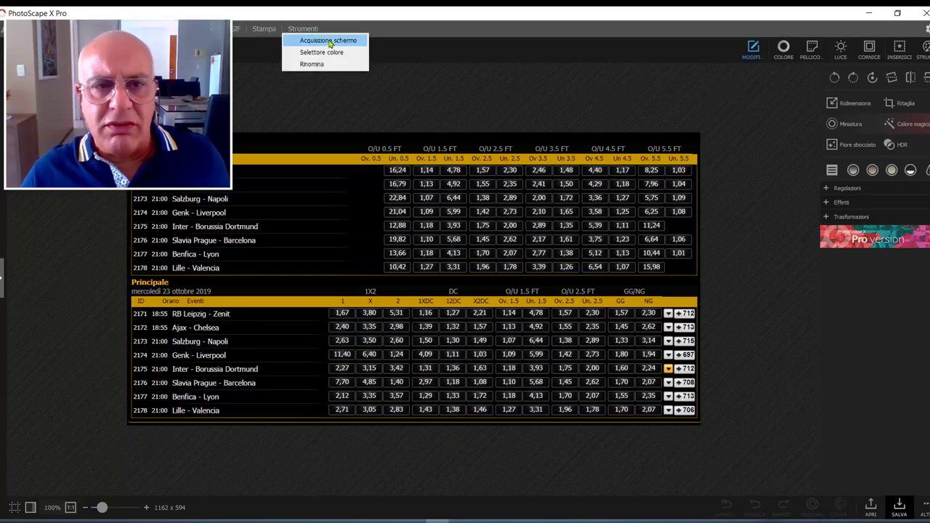
pyautogui.click(329, 44)
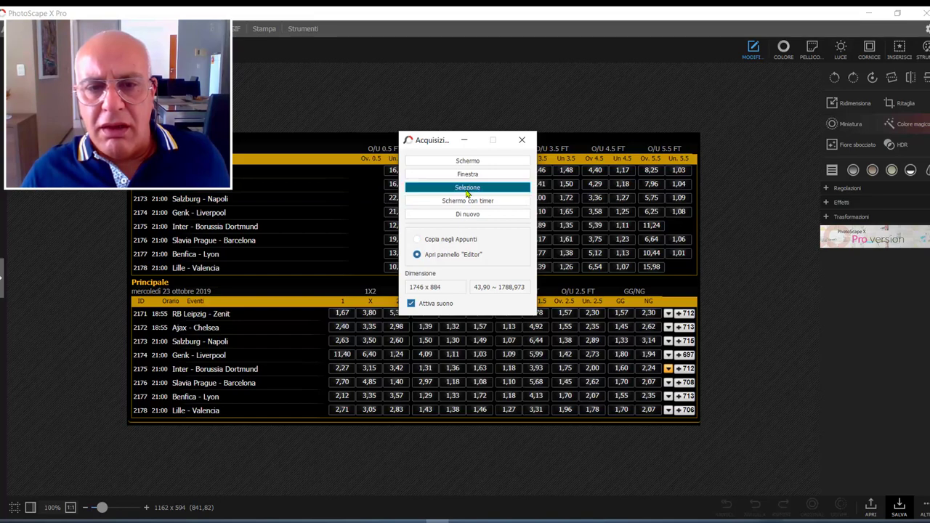
pyautogui.click(467, 187)
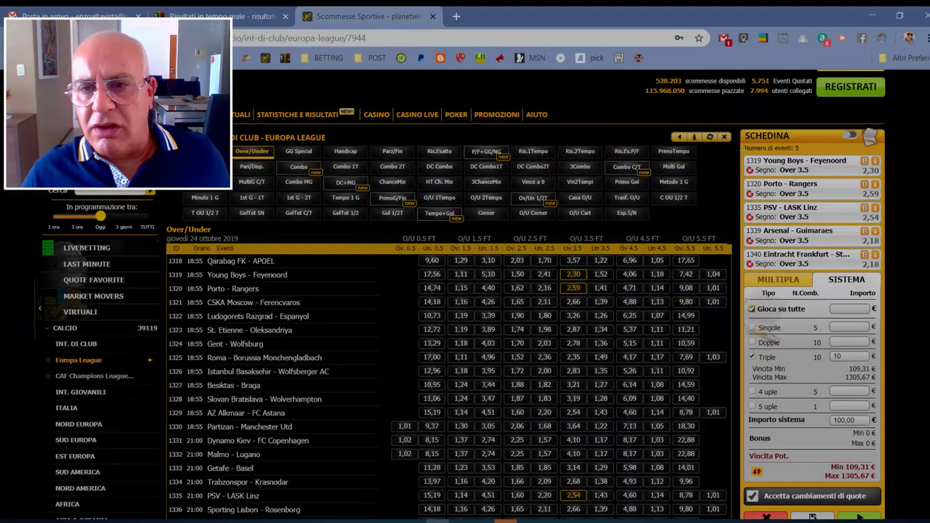
pyautogui.moveTo(794, 170); pyautogui.dragTo(882, 272)
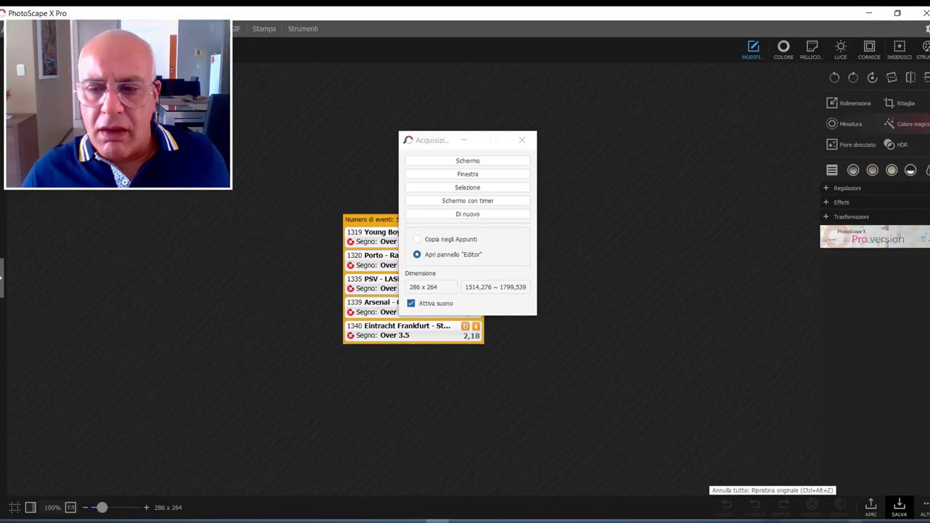
pyautogui.click(899, 506)
pyautogui.click(328, 209)
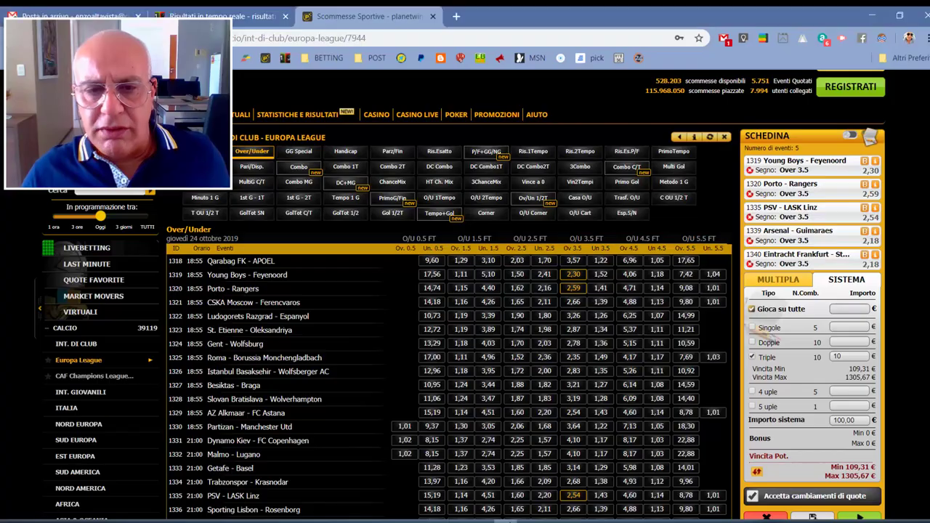
# Capture the Over/Under odds table region and save it to the Desktop.
pyautogui.scroll(-5, 512, 340)
pyautogui.scroll(1, 512, 340)
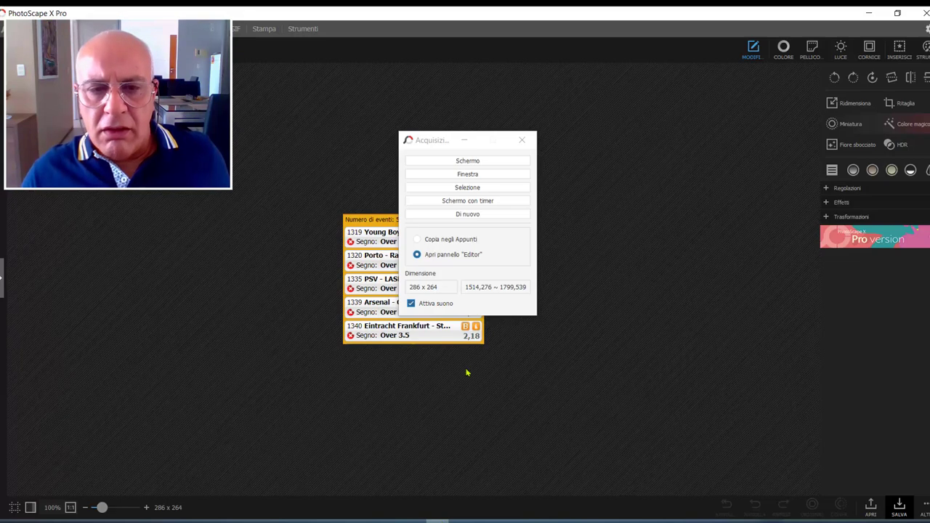
pyautogui.click(489, 190)
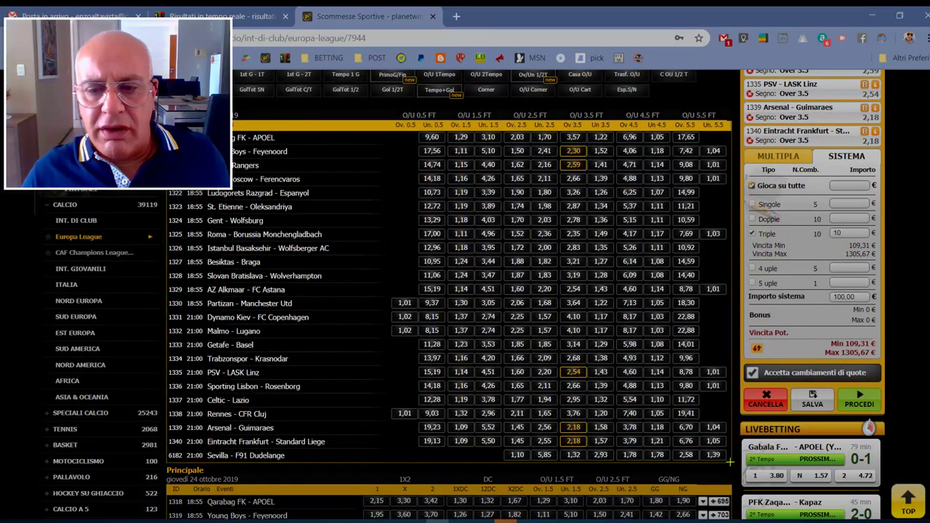
pyautogui.moveTo(733, 465); pyautogui.dragTo(725, 450)
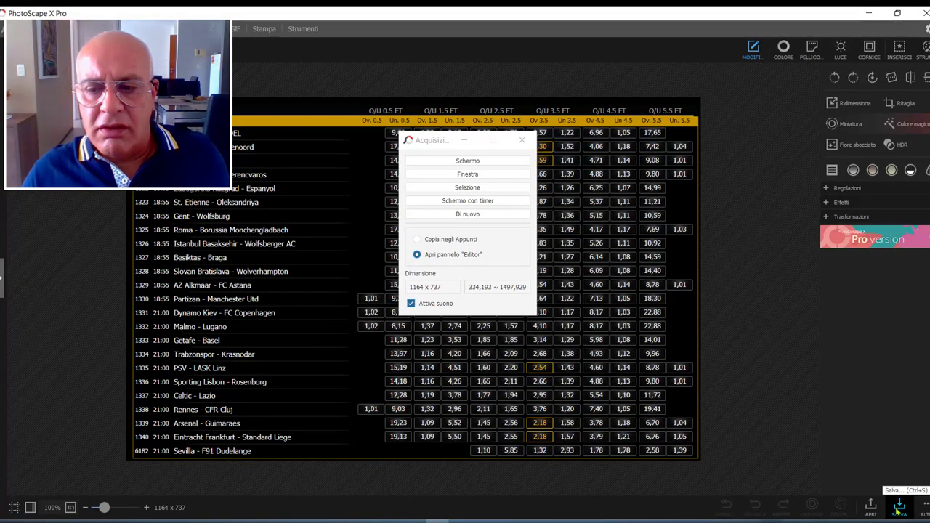
pyautogui.click(899, 506)
pyautogui.click(376, 204)
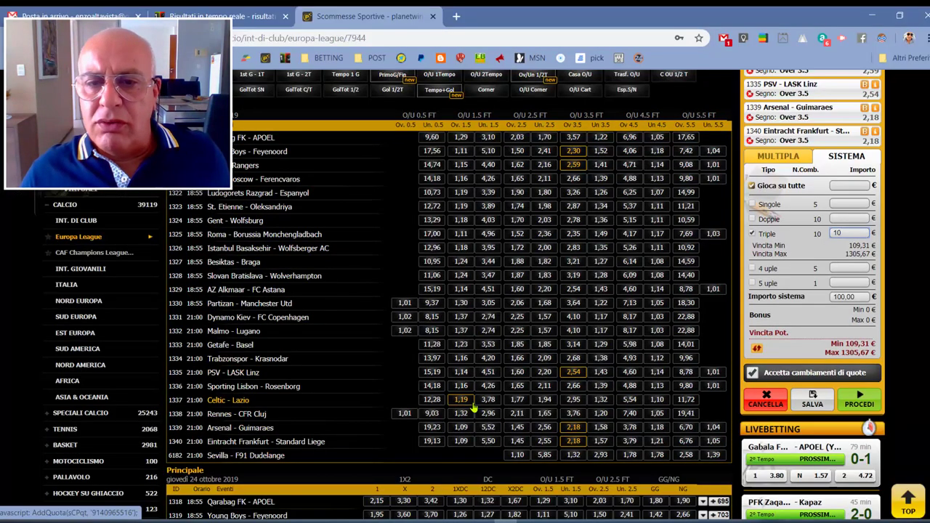
# Clear the five-event triples system slip with CANCELLA.
pyautogui.scroll(3, 474, 410)
pyautogui.scroll(2, 474, 411)
pyautogui.scroll(-2, 474, 411)
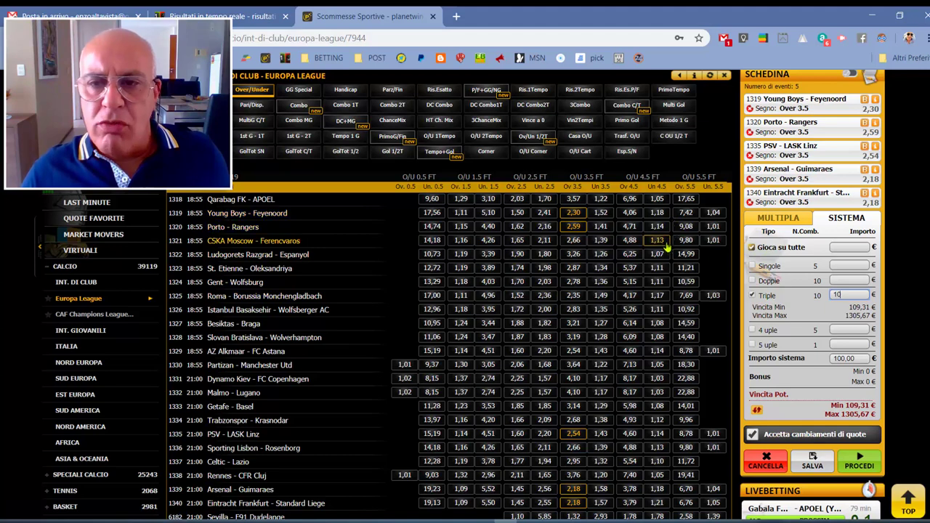
pyautogui.click(781, 464)
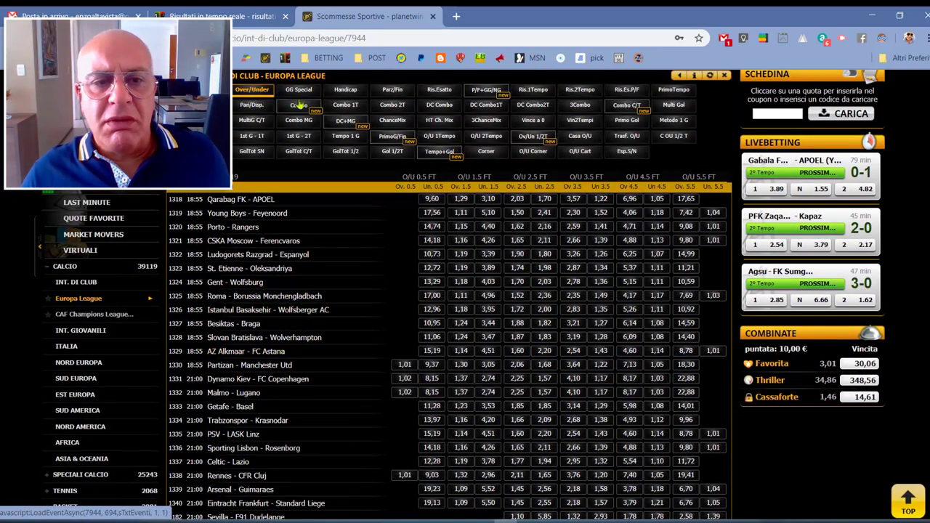
# Show the Principale markets with 1X2, double chance and goal odds for the matches.
pyautogui.click(299, 104)
pyautogui.scroll(-2, 559, 214)
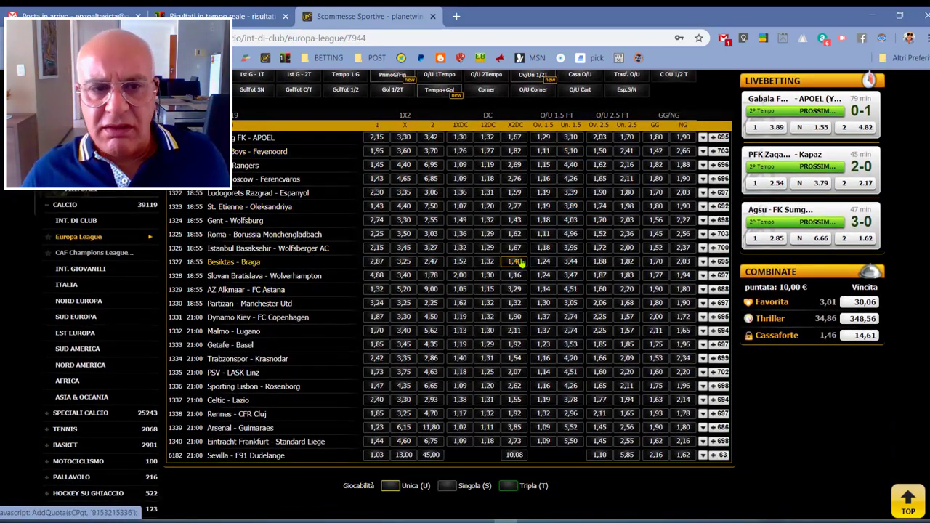
pyautogui.scroll(2, 521, 264)
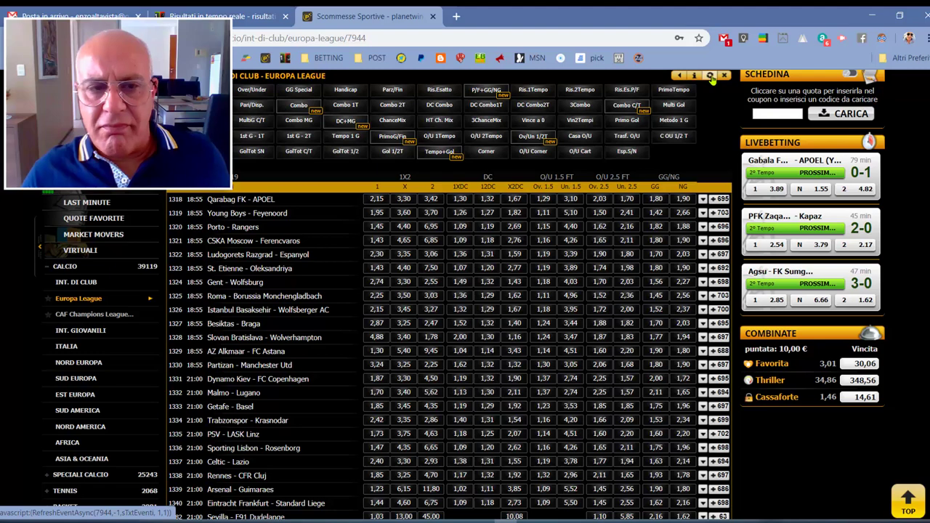
pyautogui.scroll(-2, 485, 220)
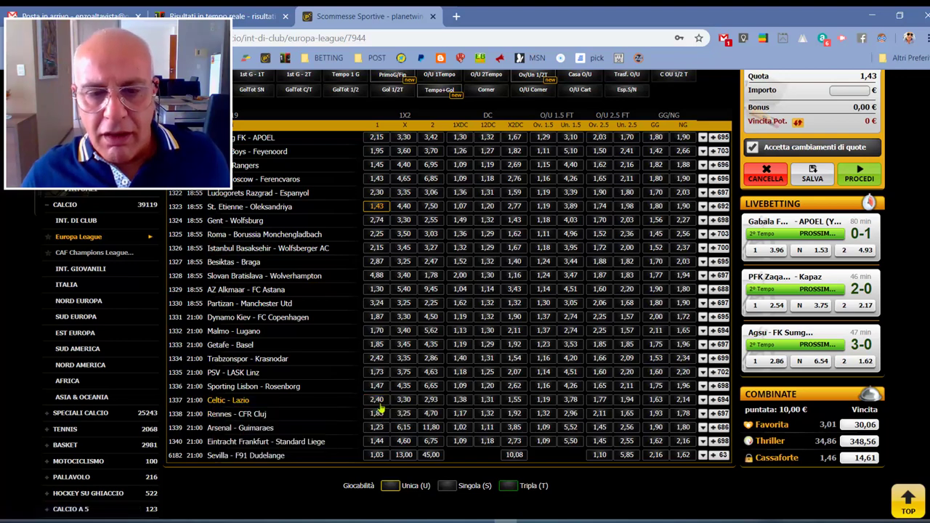
# Add Celtic–Lazio X2 (1,55), Eintracht Frankfurt win (1,44) and Trabzonspor–Krasnodar X2 (1,54) to the multiple.
pyautogui.click(512, 401)
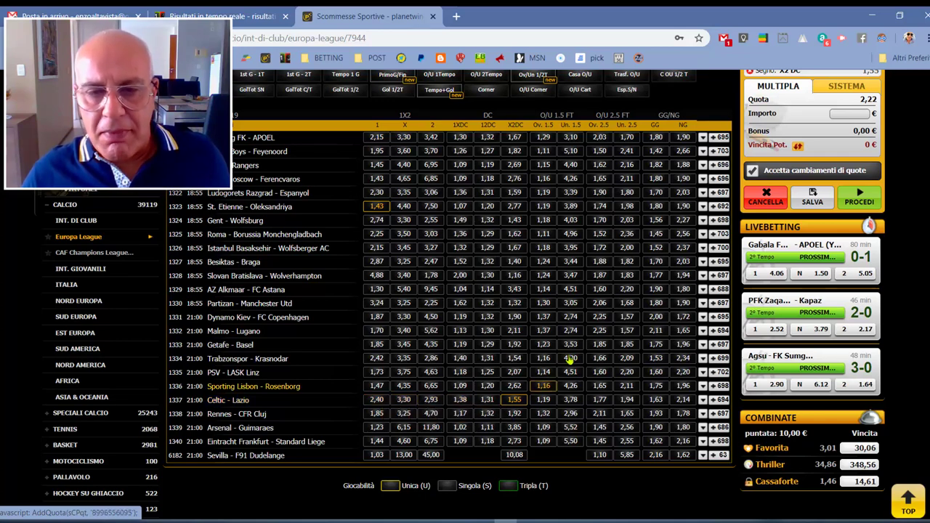
pyautogui.scroll(2, 577, 358)
pyautogui.scroll(1, 900, 208)
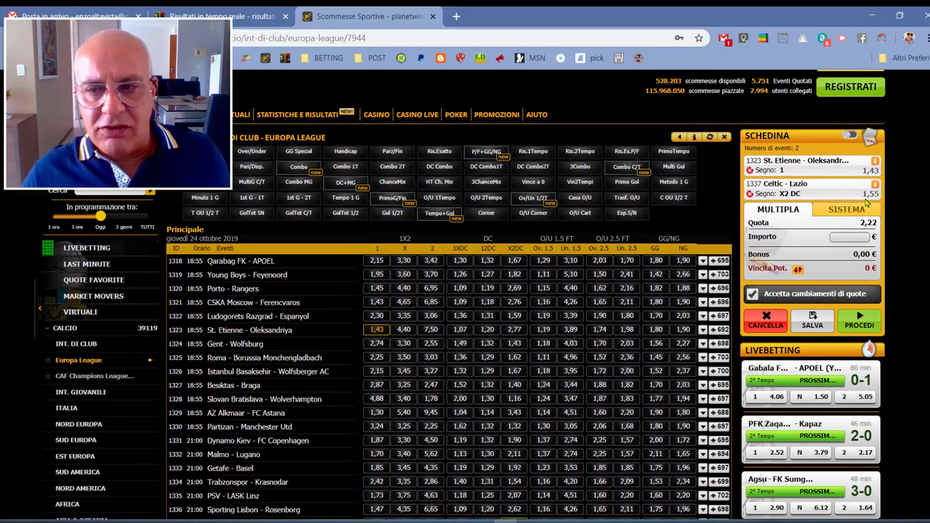
pyautogui.scroll(-3, 599, 333)
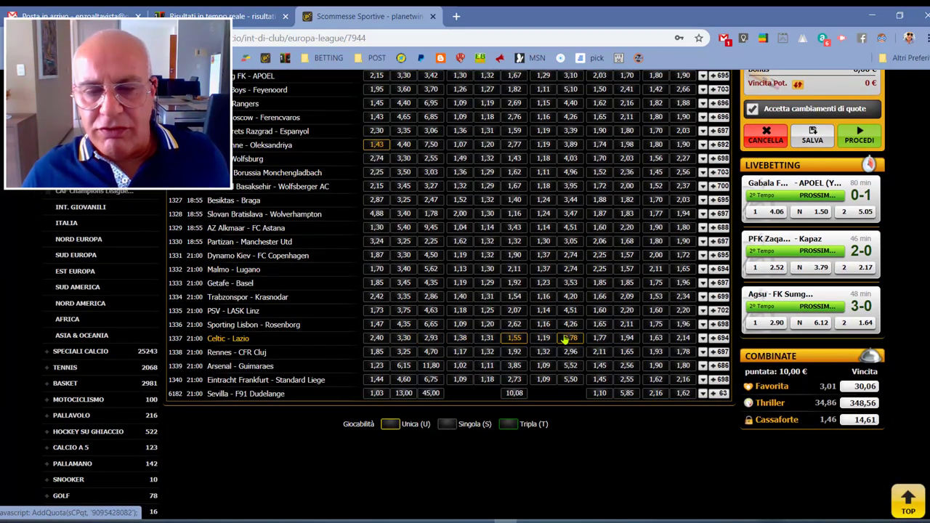
pyautogui.scroll(2, 569, 339)
pyautogui.scroll(-1, 569, 339)
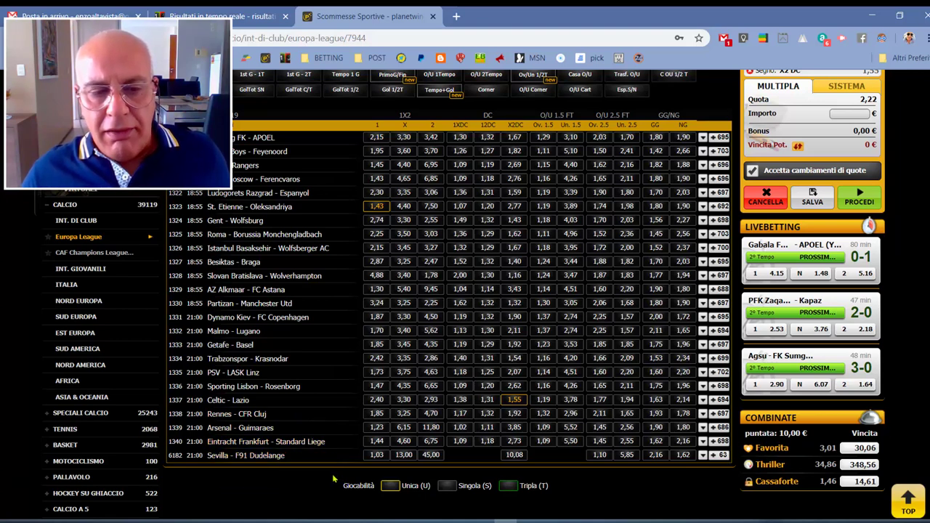
pyautogui.click(377, 441)
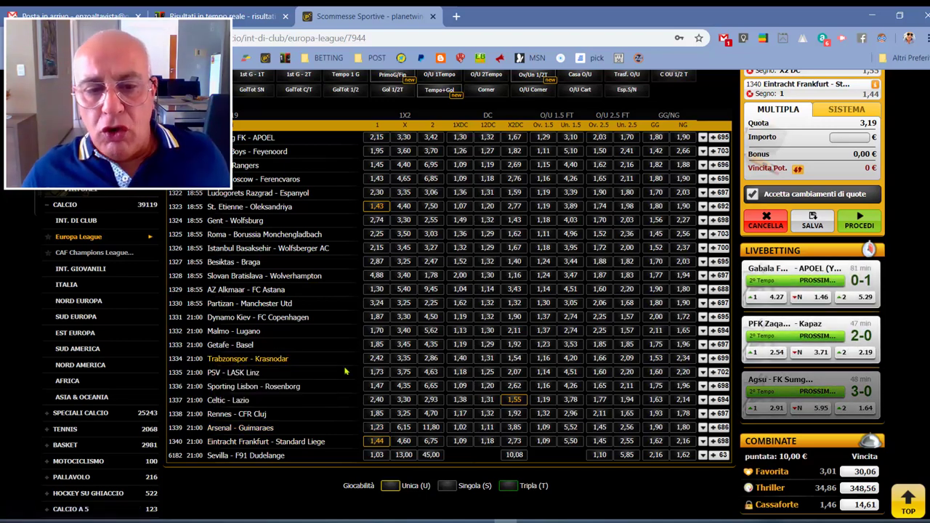
pyautogui.click(515, 358)
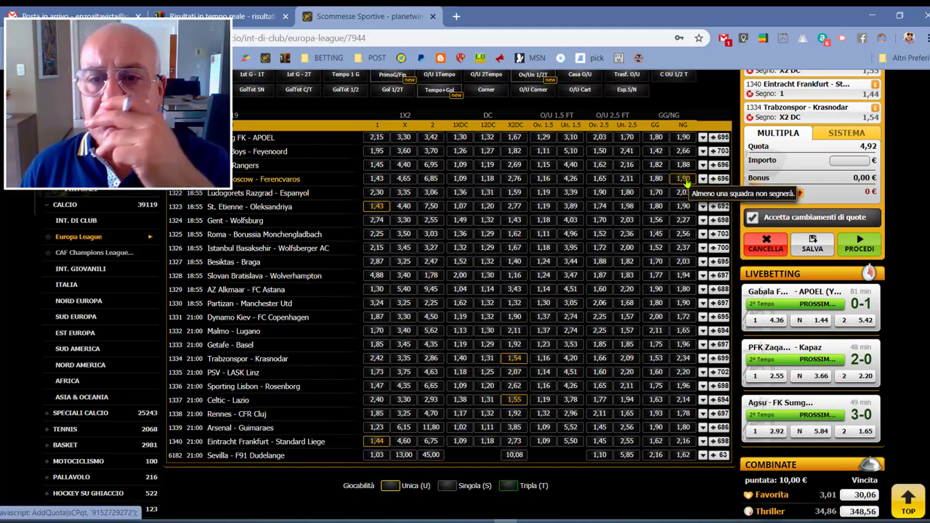
pyautogui.moveTo(546, 517)
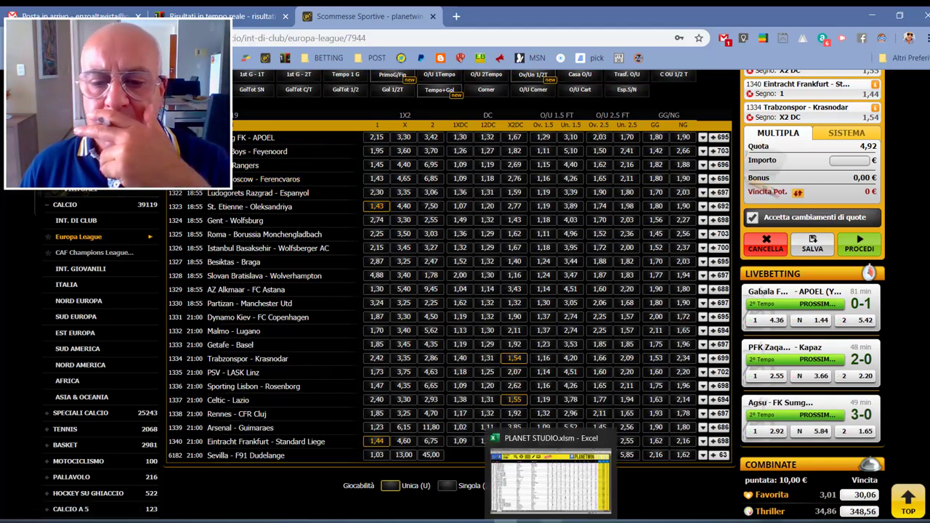
# On PLANET STUDIO's Foglio2, try GG/NG pair odds 1,80 and 1,90, then check the betting page.
pyautogui.click(546, 503)
pyautogui.click(143, 498)
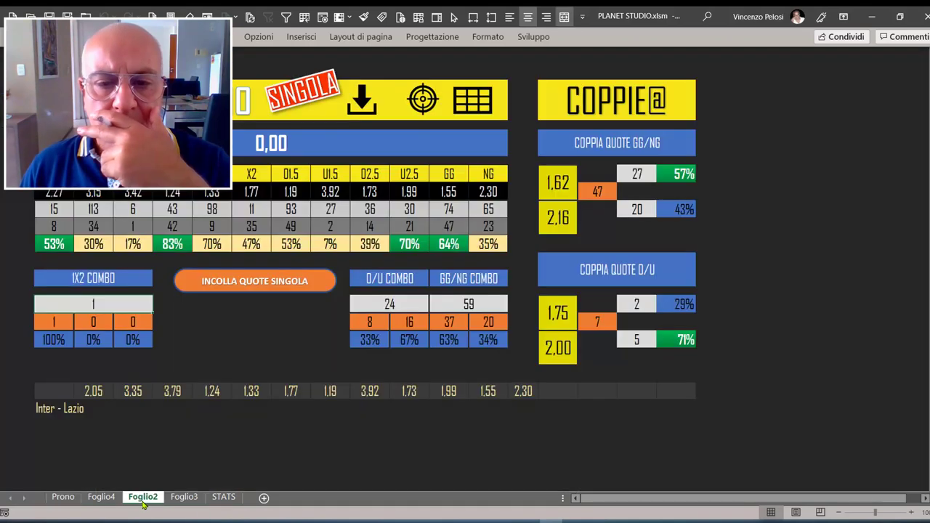
pyautogui.click(568, 195)
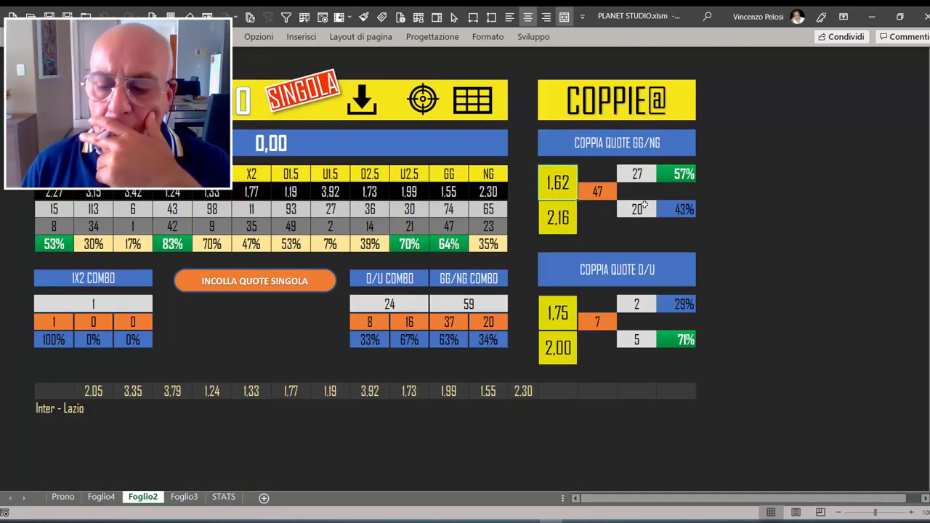
pyautogui.press('BackSpace')
pyautogui.press('BackSpace')
pyautogui.write('8')
pyautogui.press('Return')
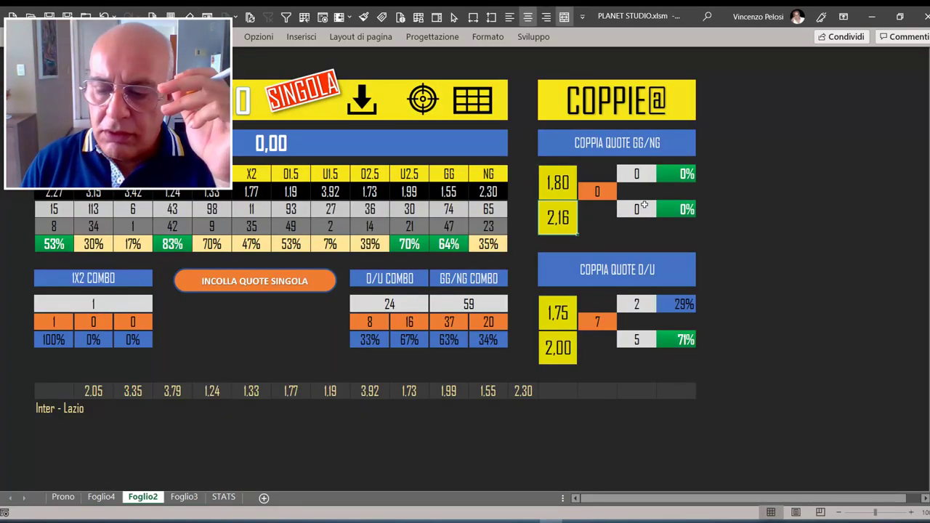
pyautogui.write('1,9')
pyautogui.press('Return')
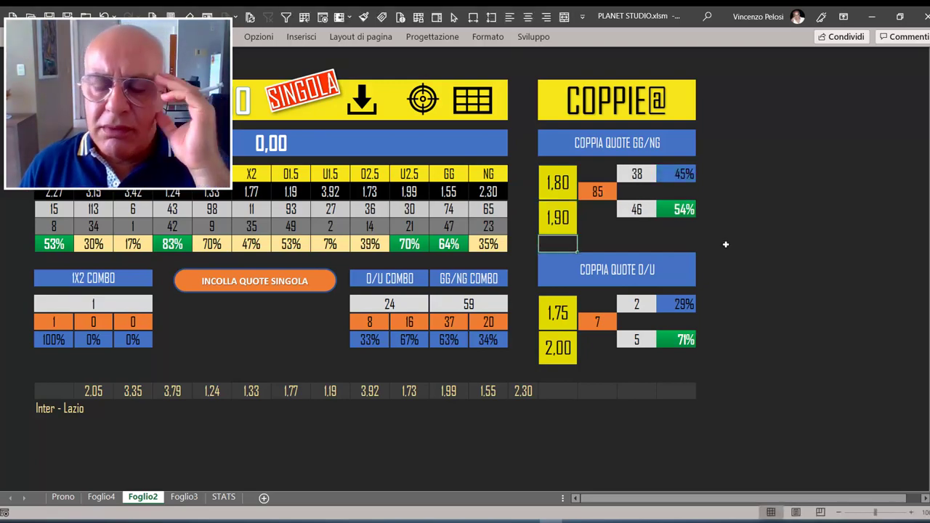
pyautogui.click(517, 511)
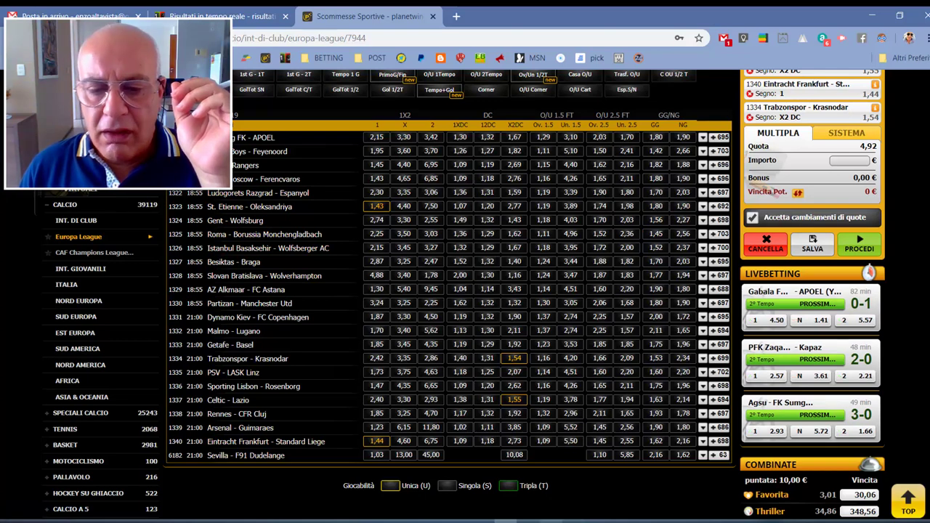
# Try GG/NG pair odds 1,70 and 2,03 and compare against the betting page.
pyautogui.click(566, 465)
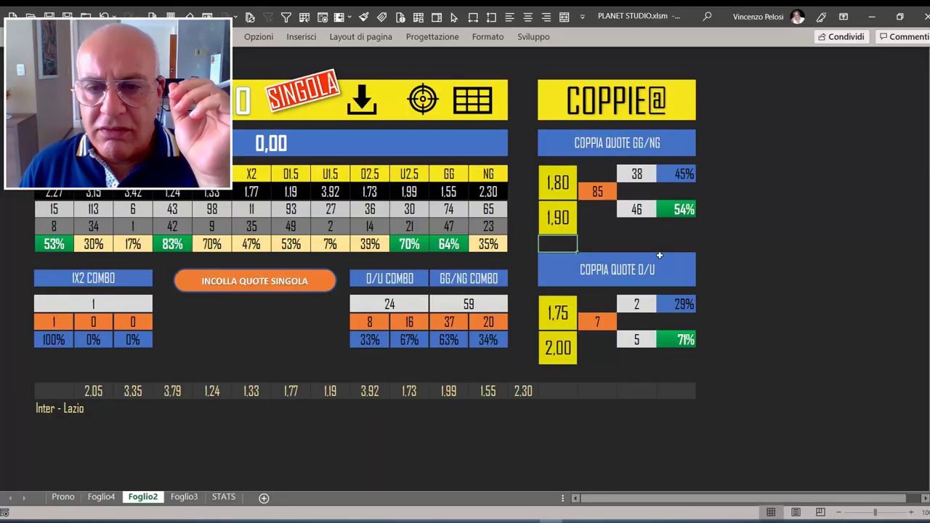
pyautogui.click(569, 180)
pyautogui.write('1,7')
pyautogui.press('Return')
pyautogui.write('2,0')
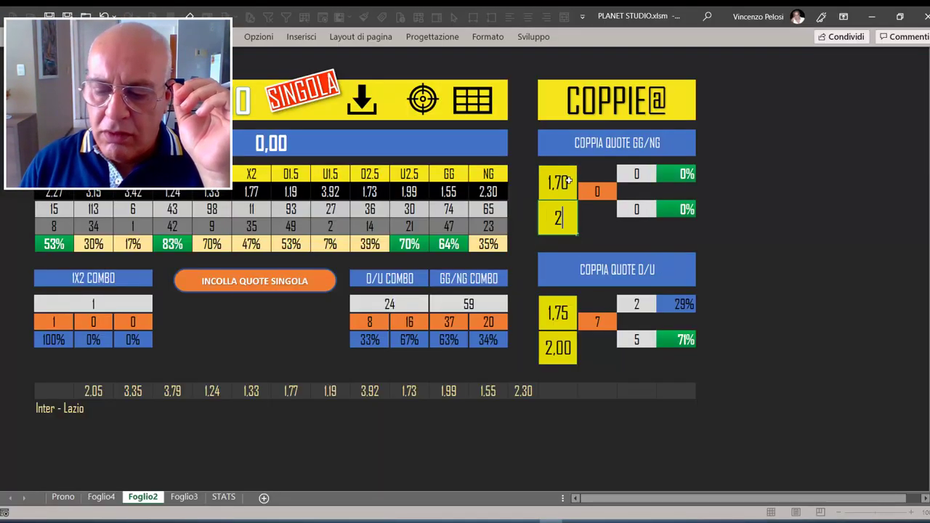
pyautogui.write('3')
pyautogui.press('Return')
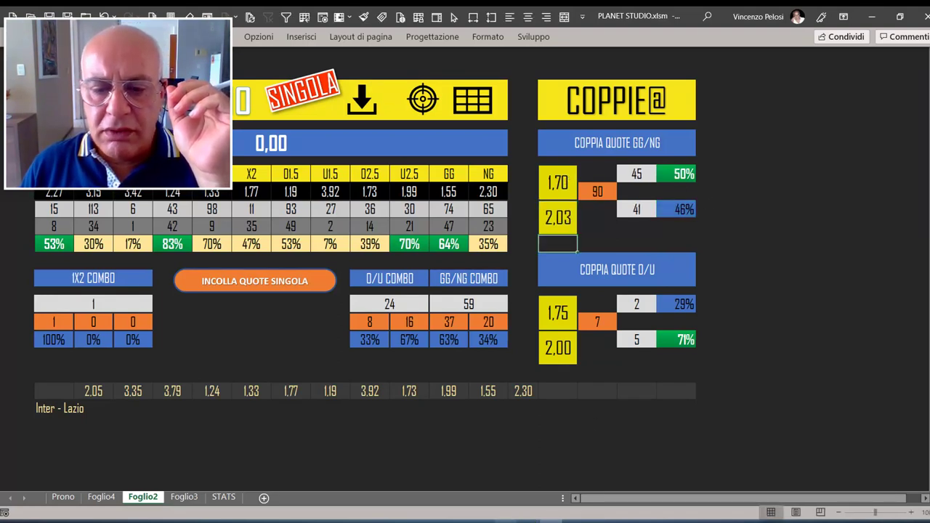
pyautogui.click(507, 483)
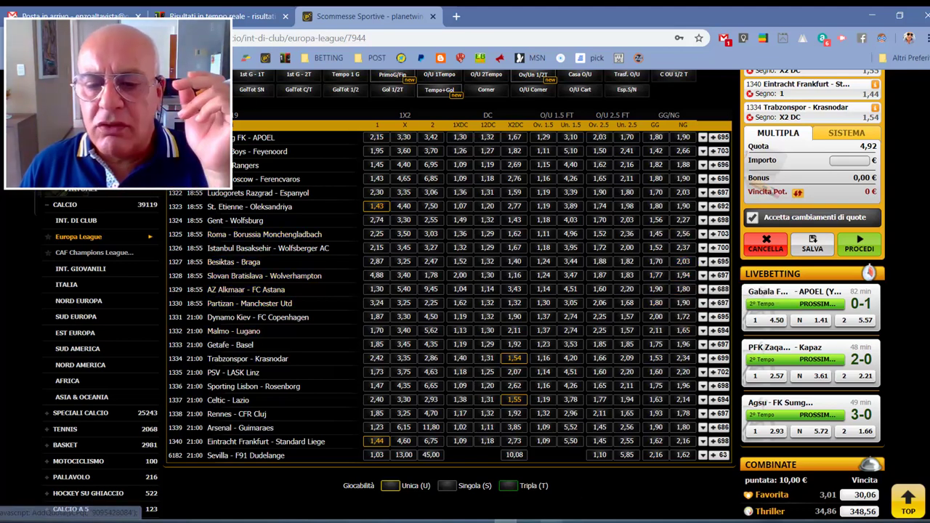
# Settle the GG/NG pair odds at 1,77 and 1,94, then go back to the betting page.
pyautogui.click(550, 480)
pyautogui.click(563, 184)
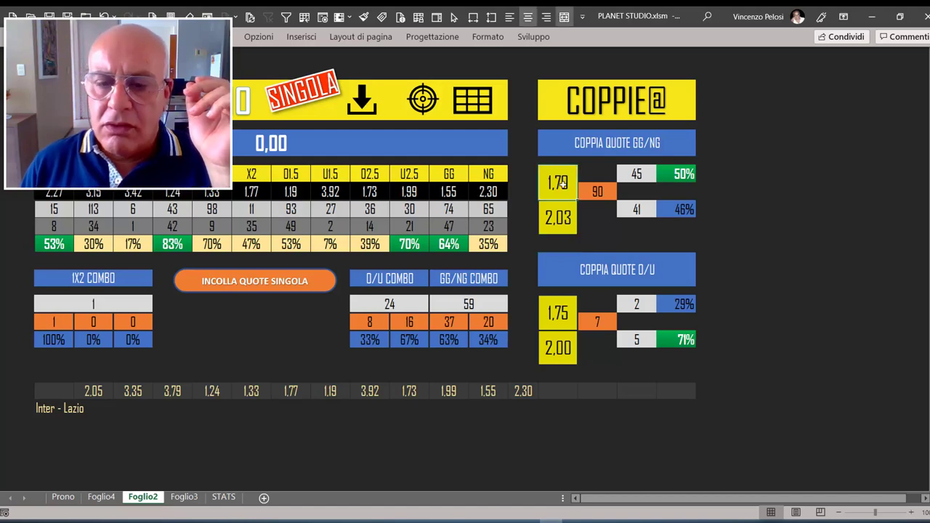
pyautogui.write('1,7')
pyautogui.press('Return')
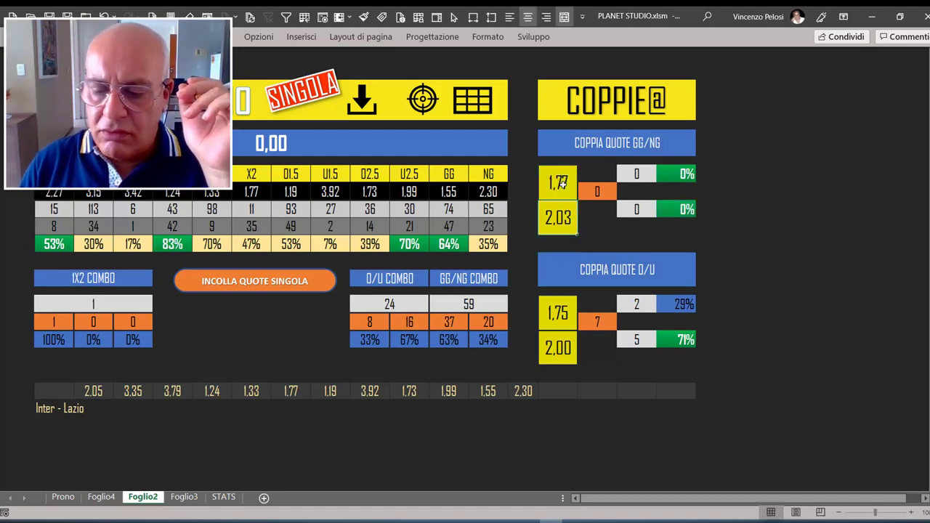
pyautogui.write('1,94')
pyautogui.press('Return')
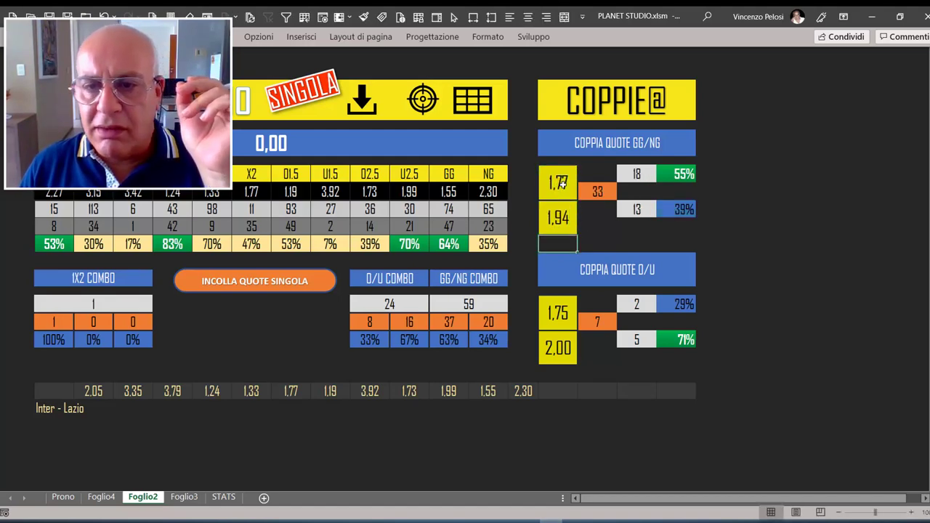
pyautogui.click(536, 518)
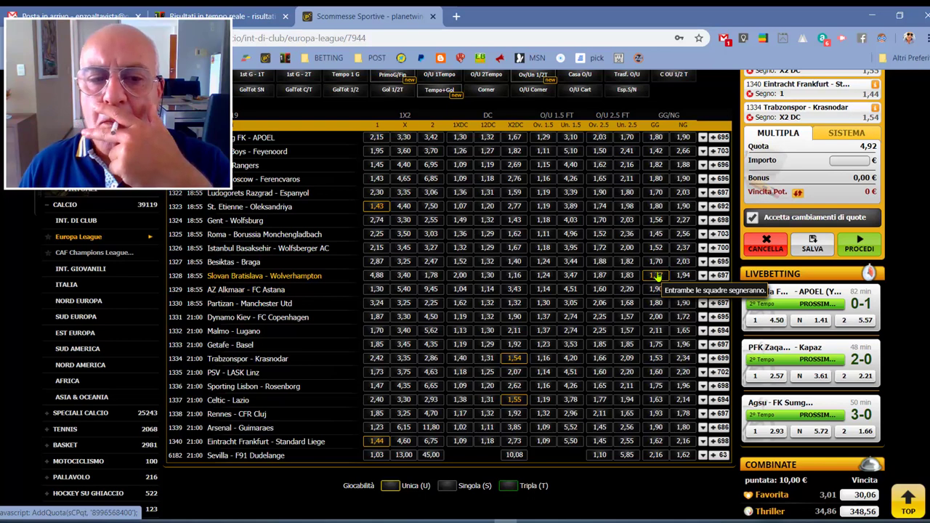
# Add Slovan Bratislava–Wolverhampton GG at 1,77 to the multiple, raising total odds to 8,70.
pyautogui.click(656, 276)
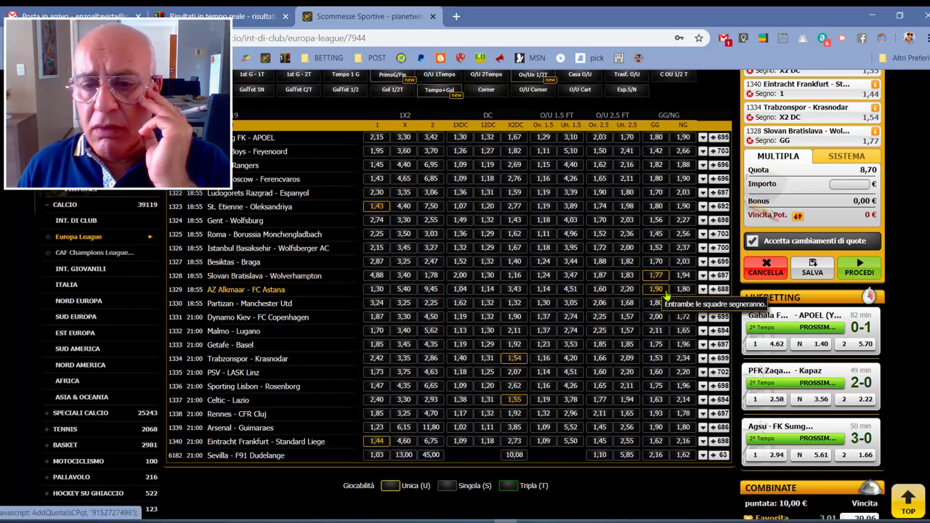
# Enter GG/NG pair odds 1,90 and 1,80 in the workbook, then check the betting site.
pyautogui.click(550, 521)
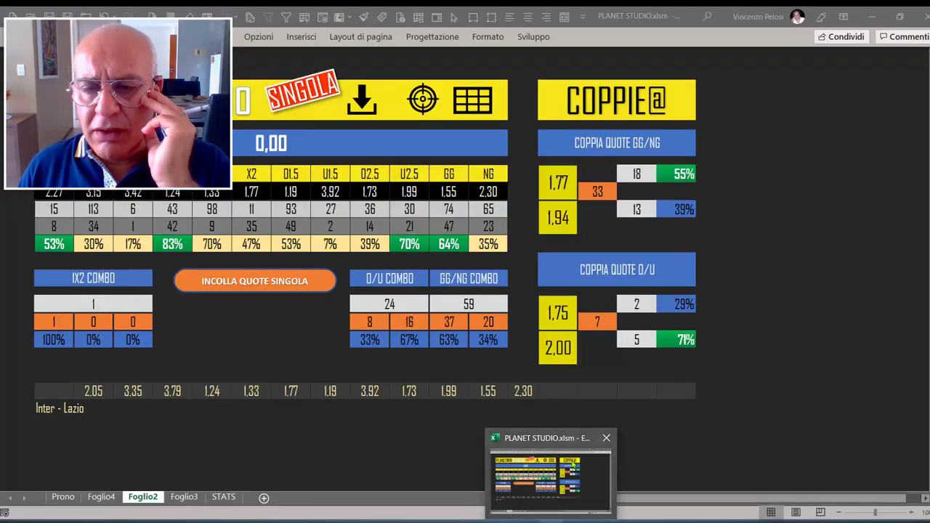
pyautogui.click(574, 182)
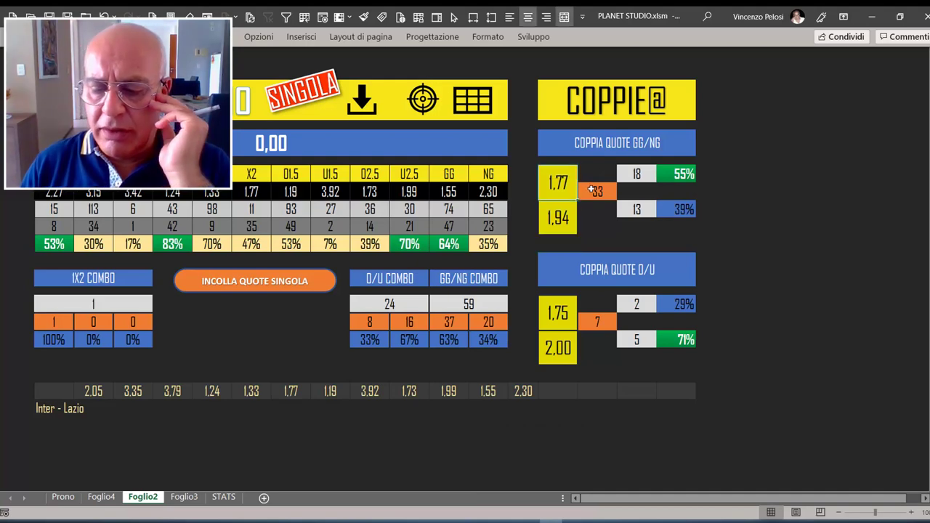
pyautogui.write('1,90')
pyautogui.press('Return')
pyautogui.press('Return')
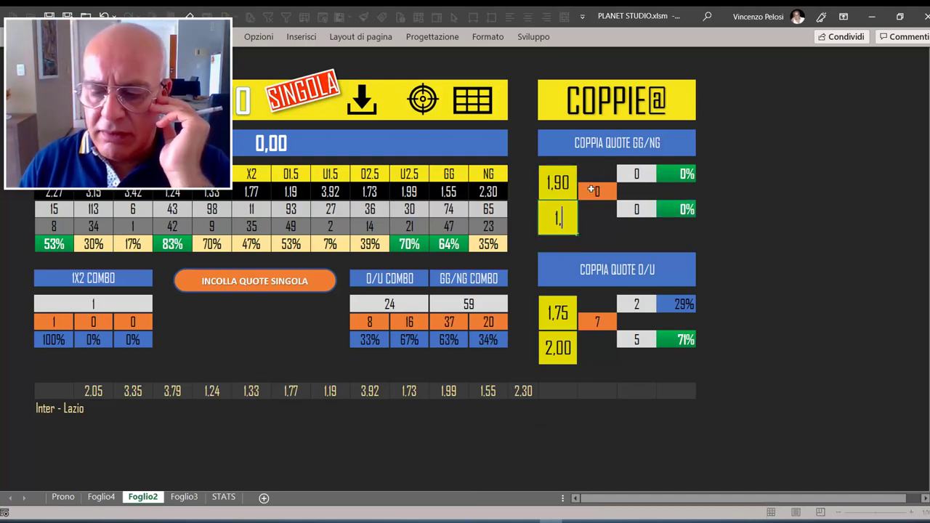
pyautogui.write('1,80')
pyautogui.press('Return')
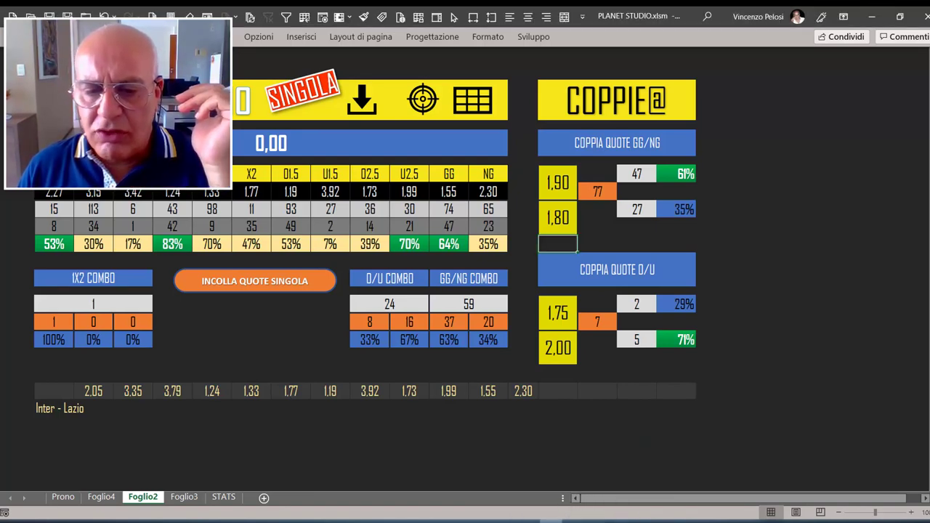
pyautogui.click(522, 508)
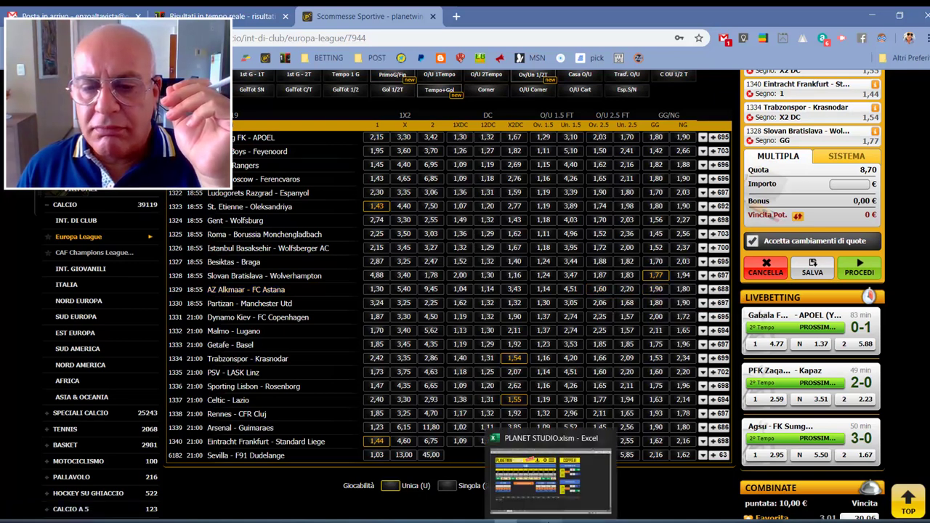
# Enter O/U pair odds 1,60 and 2,20, giving 21 matches (54%), then return to the betting site.
pyautogui.click(560, 487)
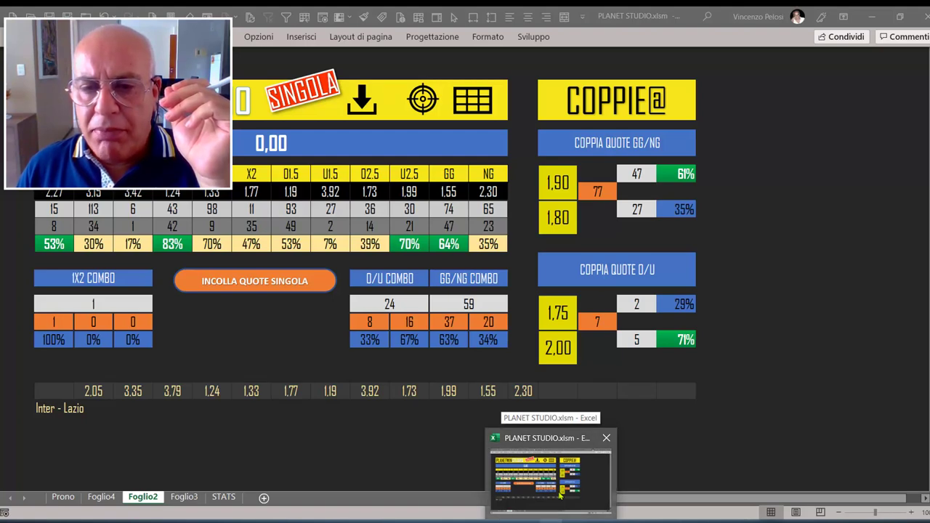
pyautogui.click(563, 313)
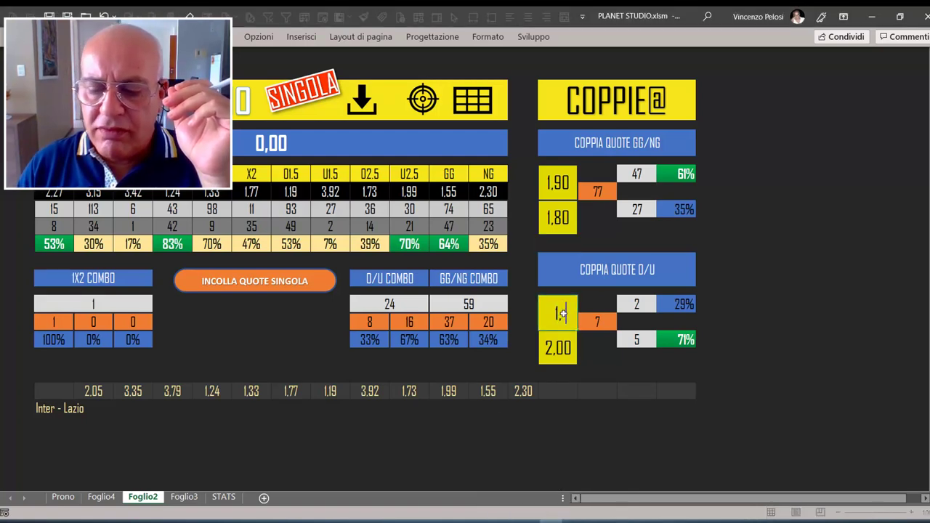
pyautogui.write('1,60')
pyautogui.press('Return')
pyautogui.hotkey('alt', 'Tab')
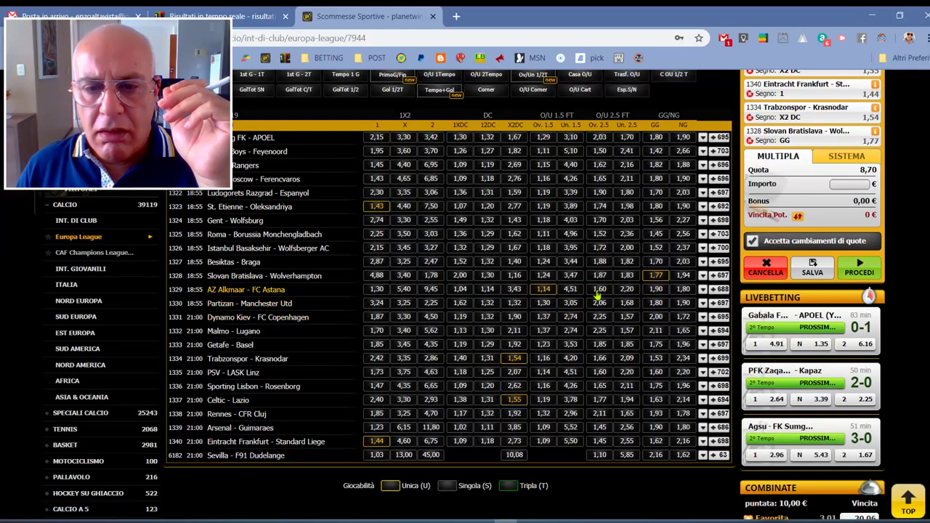
pyautogui.moveTo(558, 517)
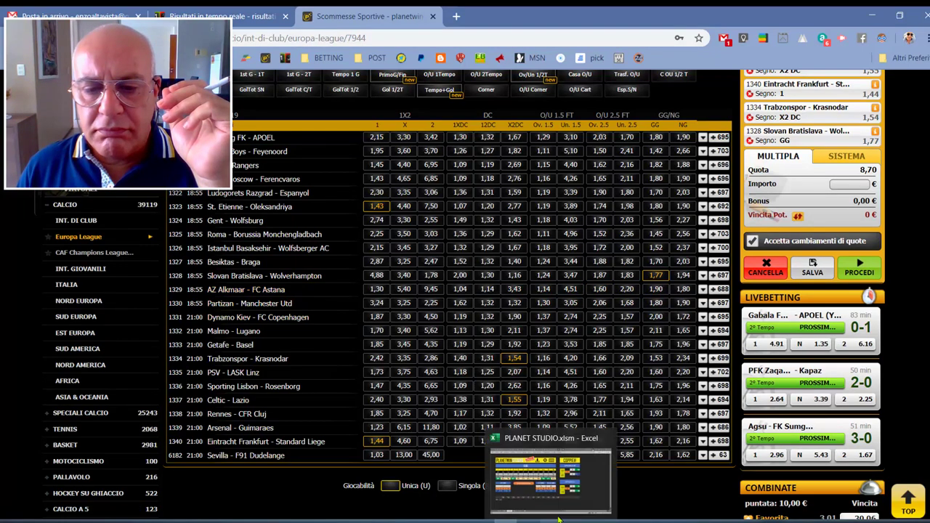
pyautogui.click(591, 471)
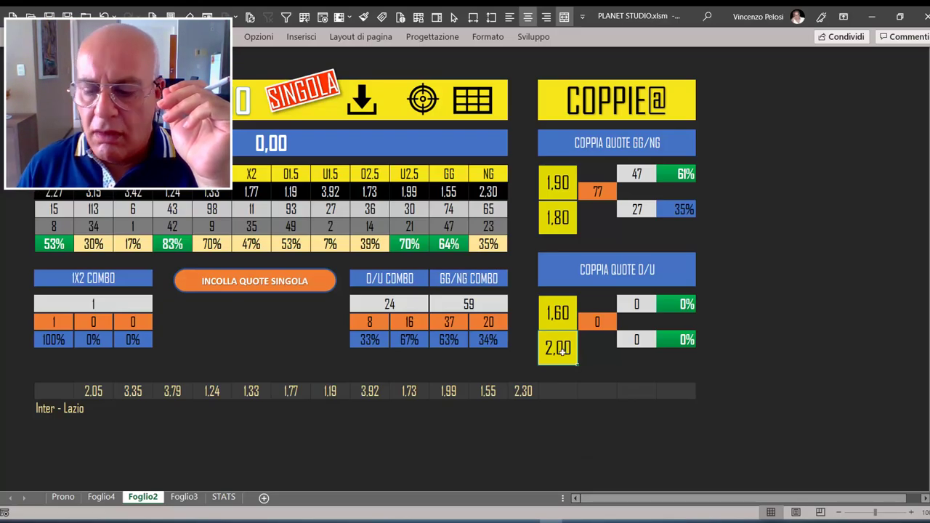
pyautogui.write('2')
pyautogui.press('Return')
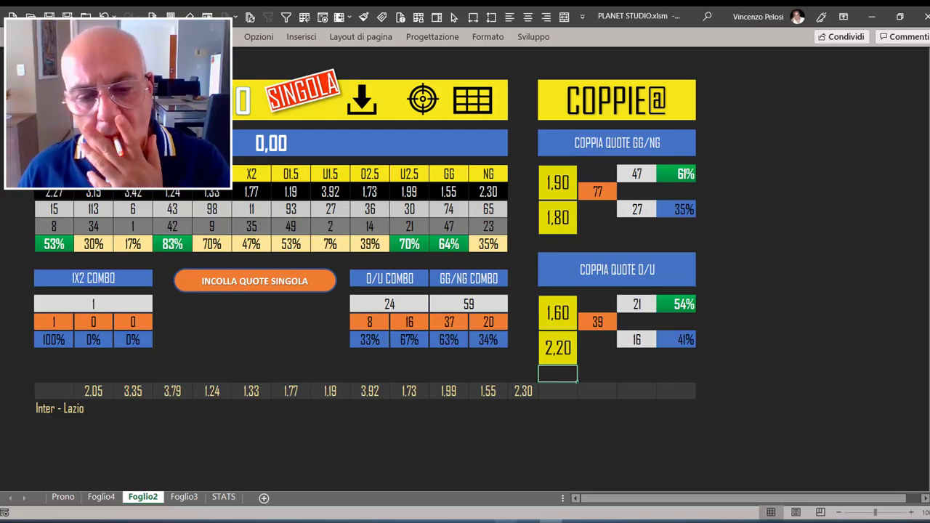
pyautogui.click(508, 508)
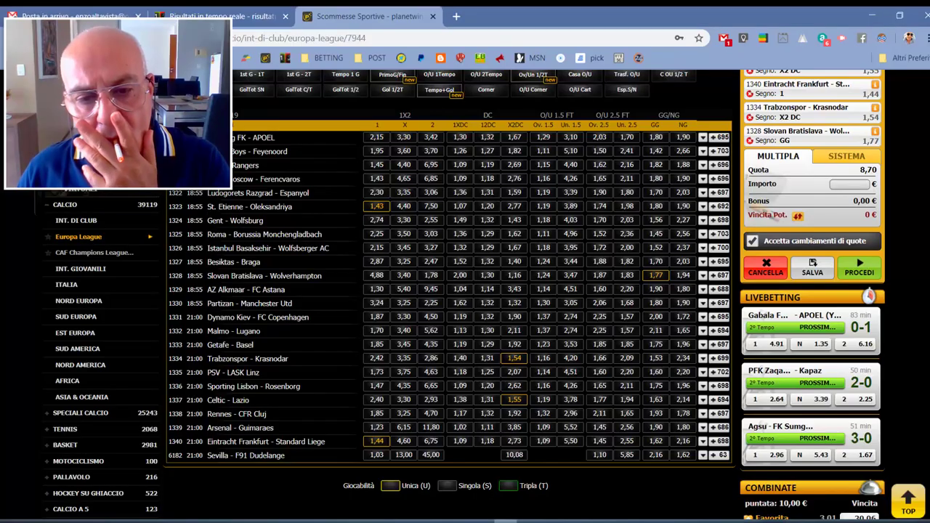
# Add AZ Alkmaar–FC Astana GG at 1,90, lifting the multiple's total odds to 16,53.
pyautogui.click(657, 289)
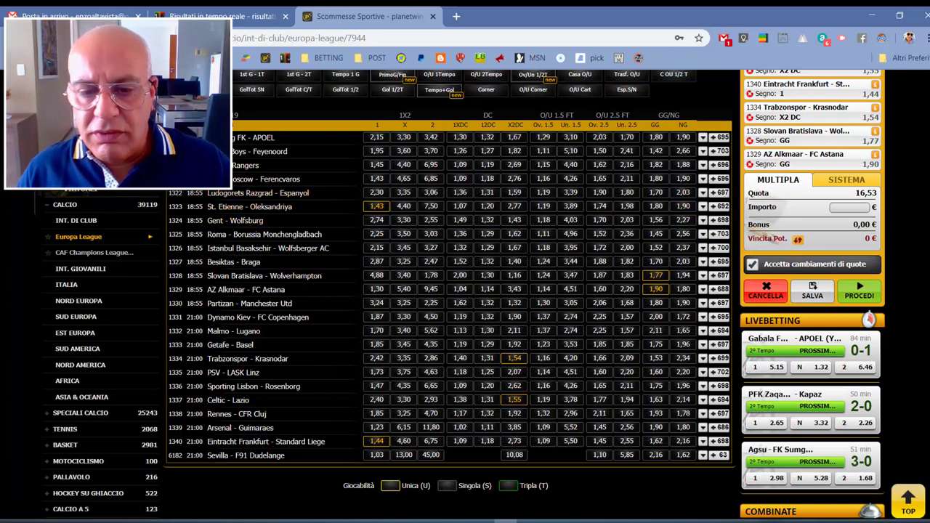
# Try GG/NG pair odds 1,56 and 2,27, then check the betting site.
pyautogui.click(550, 469)
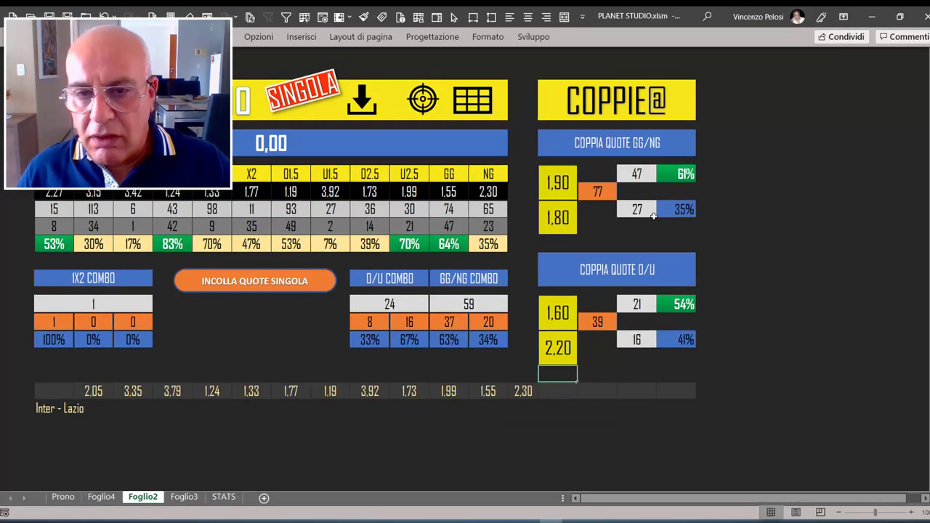
pyautogui.click(567, 182)
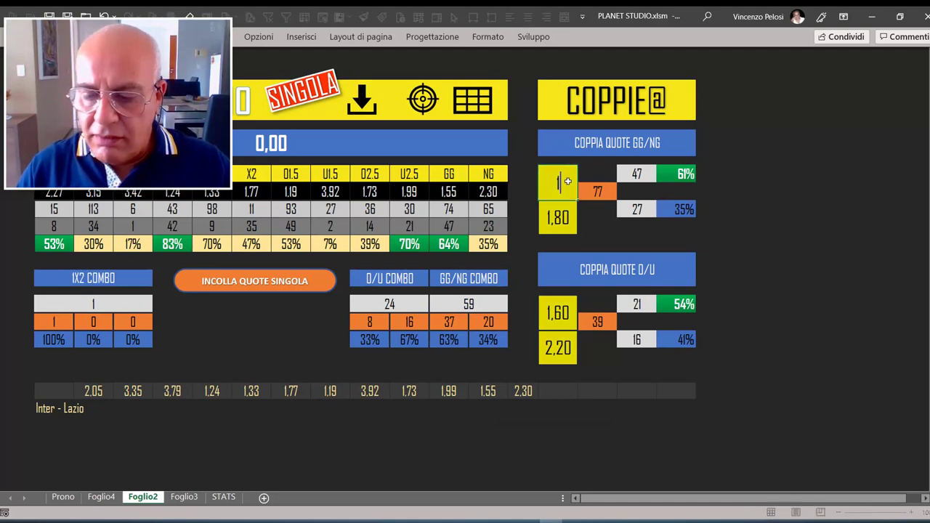
pyautogui.write('1,56')
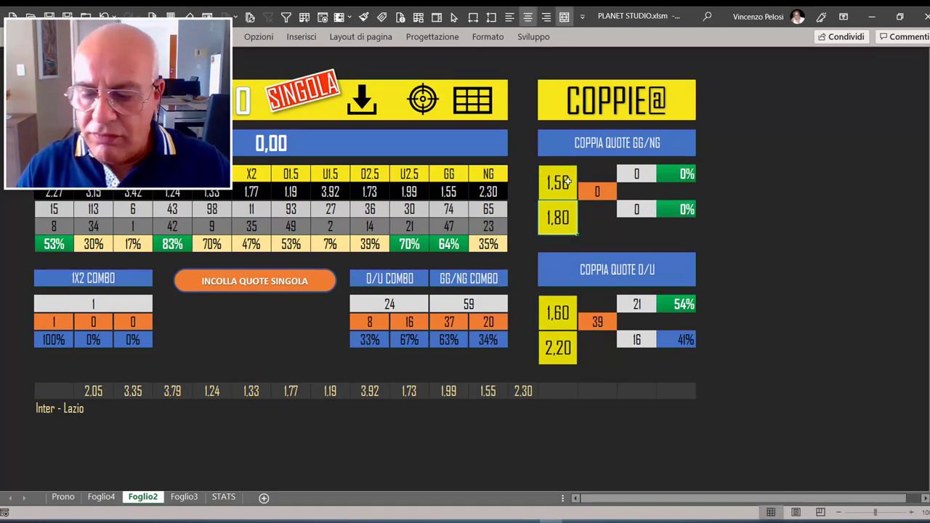
pyautogui.write('2,27')
pyautogui.press('Return')
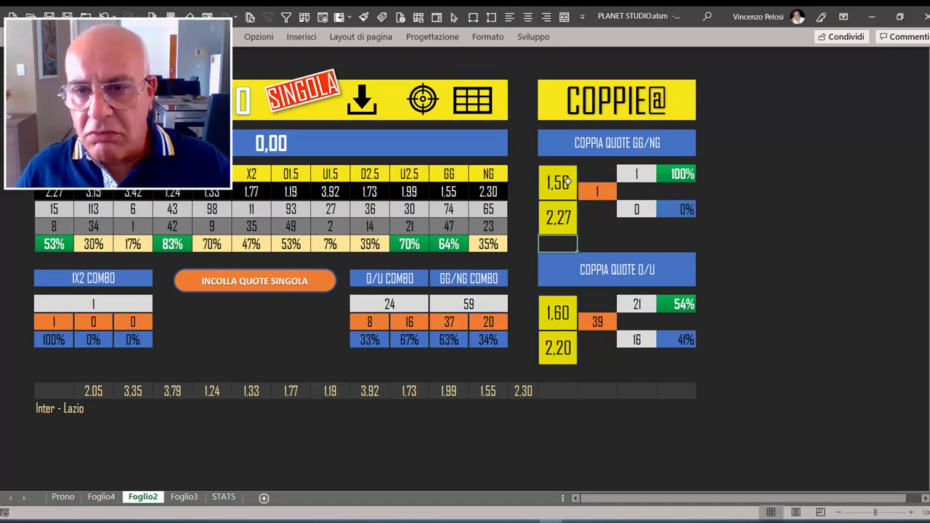
pyautogui.hotkey('alt', 'Tab')
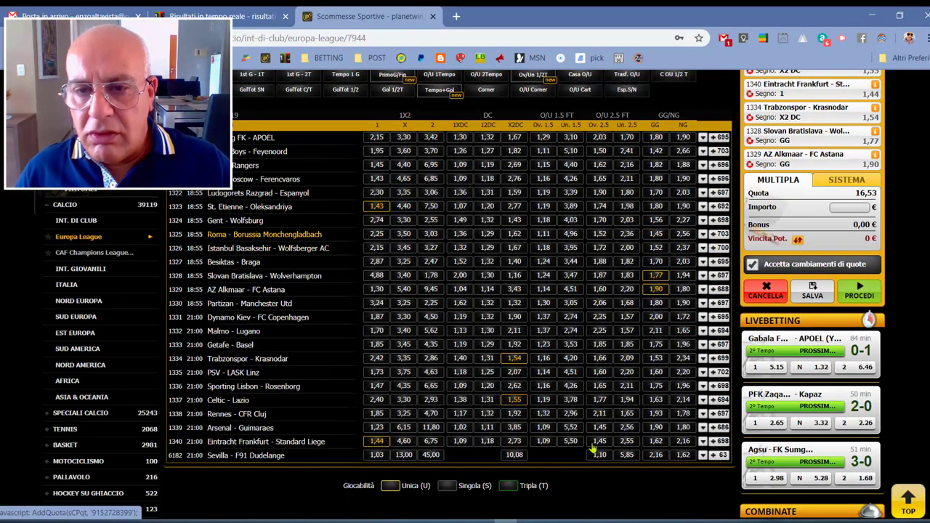
# Set the GG/NG pair odds to 1,45 and 2,56 (16 matches, 53% GG), then return to Chrome.
pyautogui.click(550, 479)
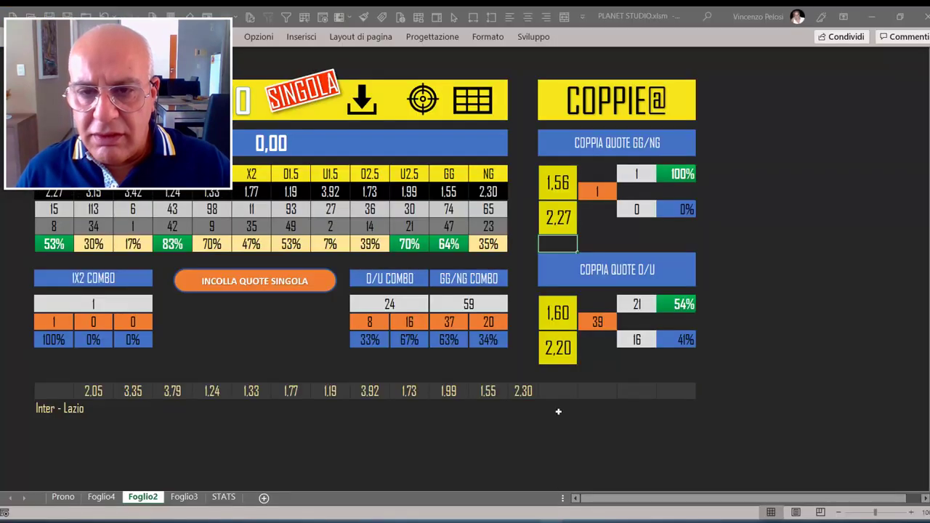
pyautogui.write('1')
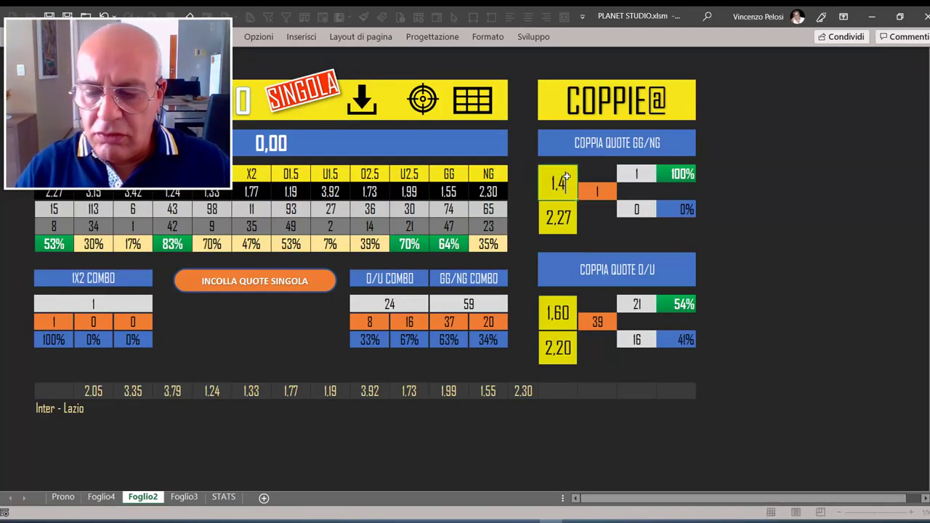
pyautogui.press('Return')
pyautogui.write('2,5')
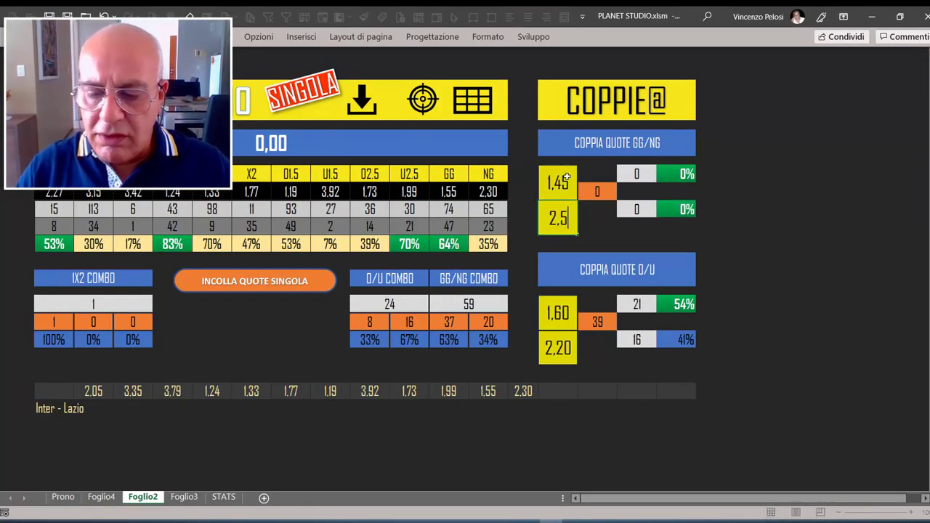
pyautogui.write('6')
pyautogui.press('Return')
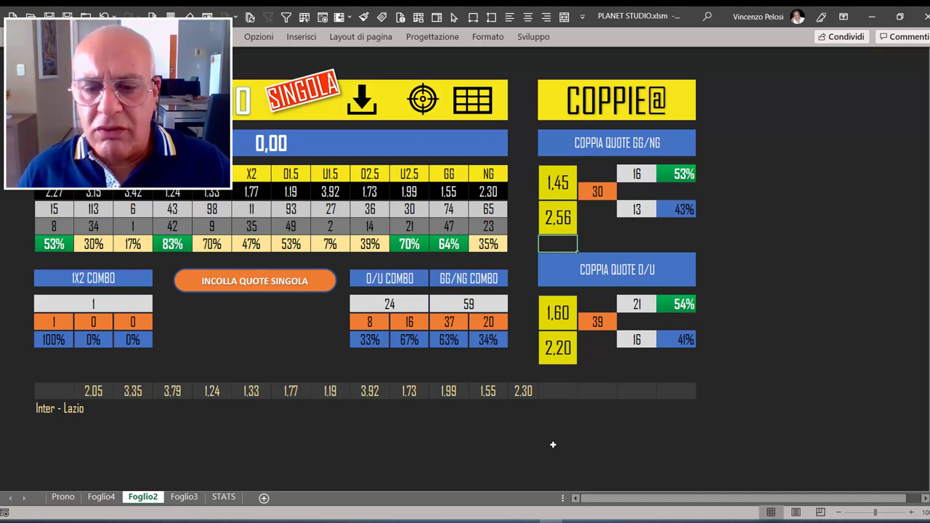
pyautogui.hotkey('alt', 'Tab')
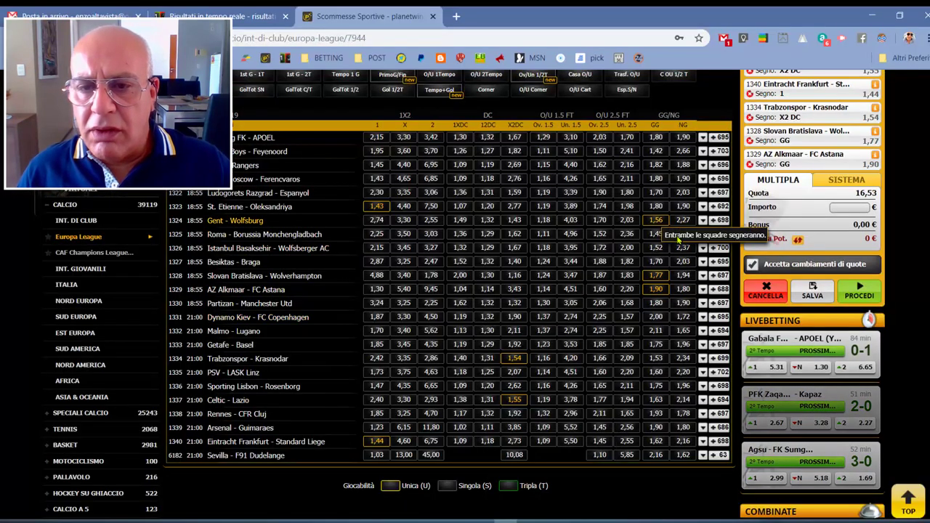
pyautogui.click(681, 234)
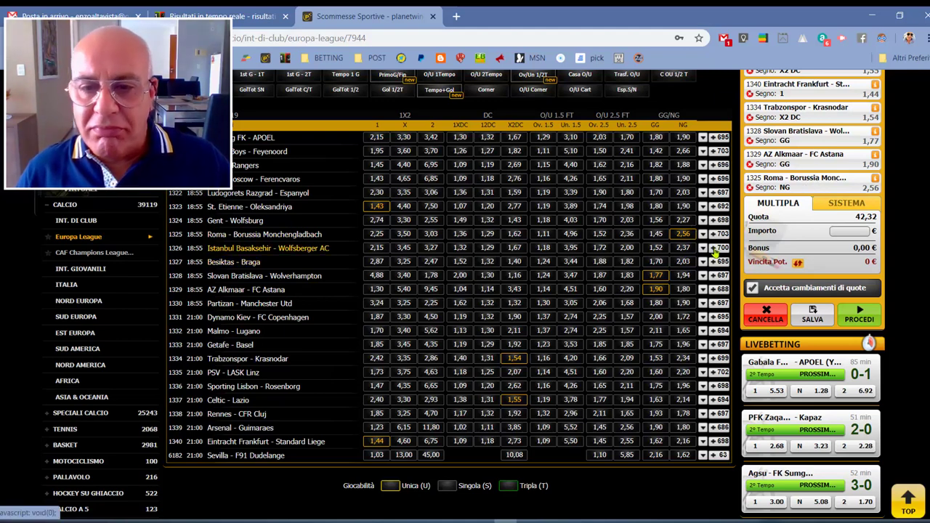
pyautogui.scroll(-1, 716, 251)
pyautogui.scroll(1, 669, 262)
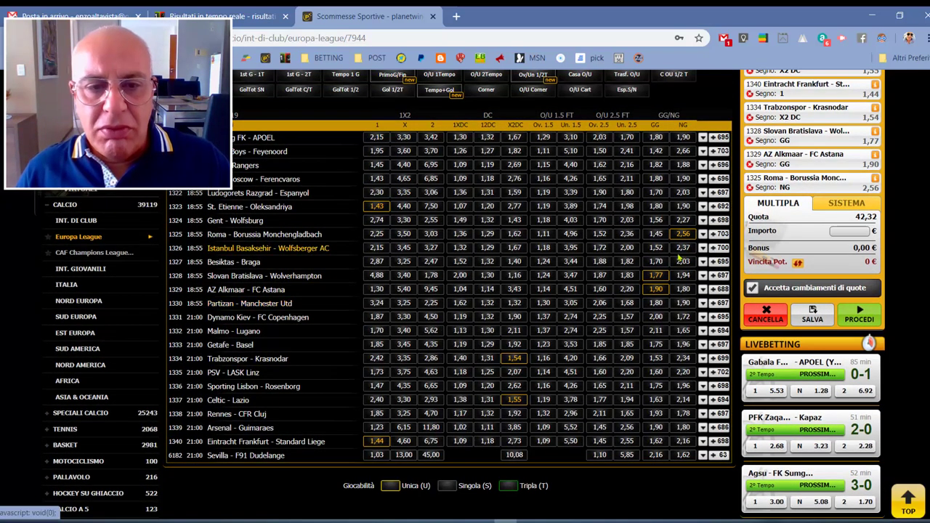
pyautogui.scroll(2, 613, 271)
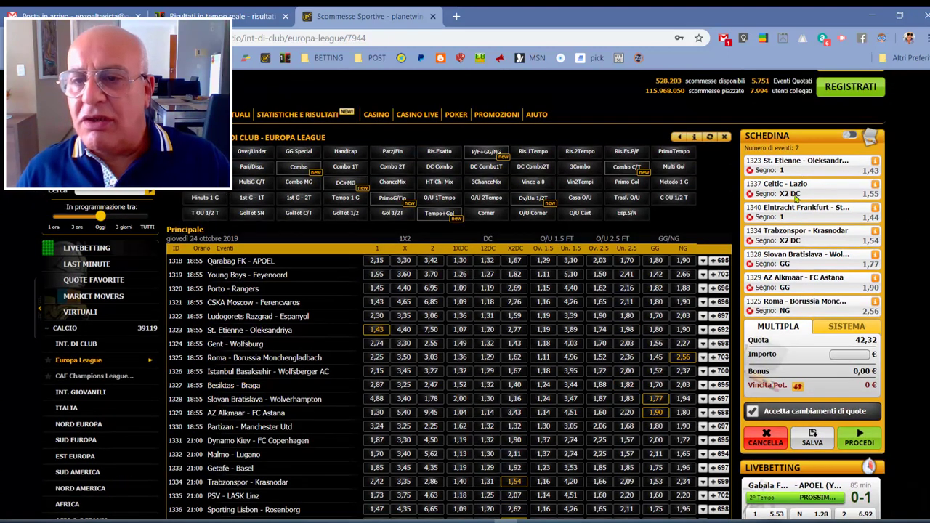
pyautogui.scroll(-2, 553, 327)
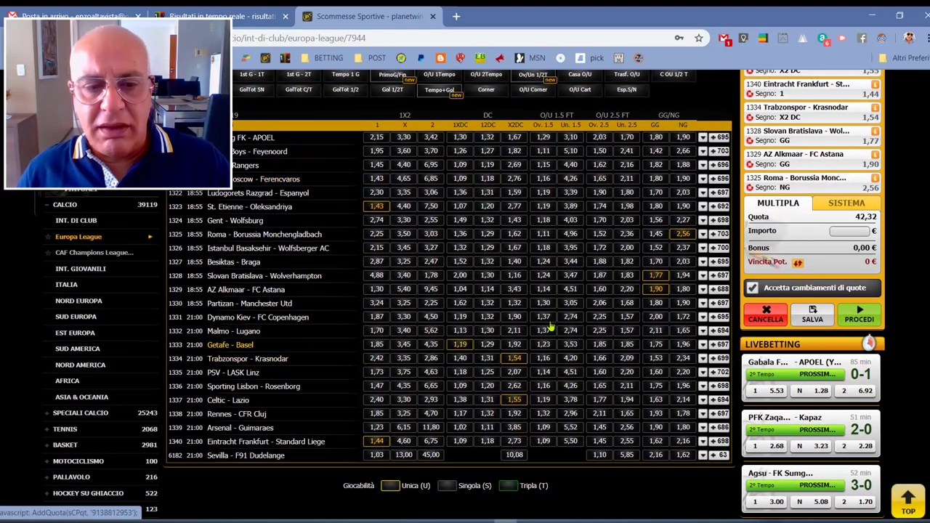
pyautogui.scroll(1, 795, 184)
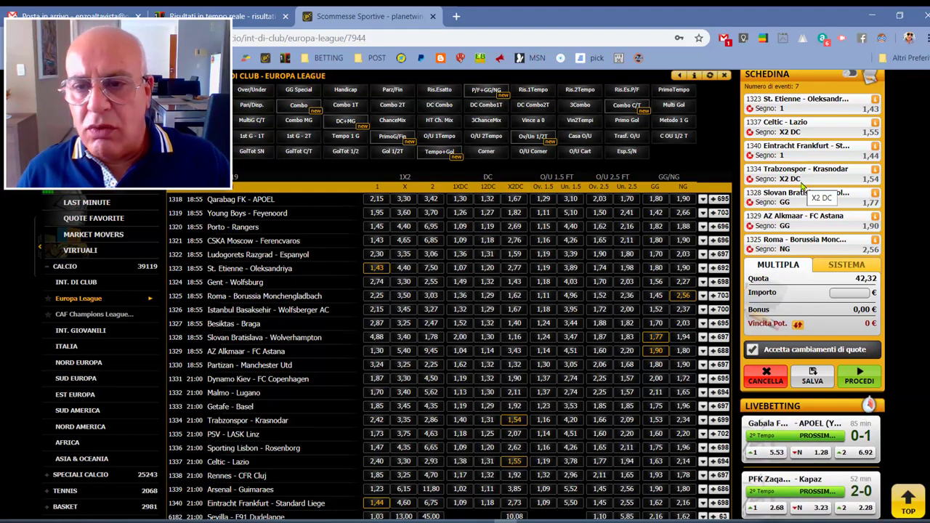
pyautogui.scroll(-1, 507, 329)
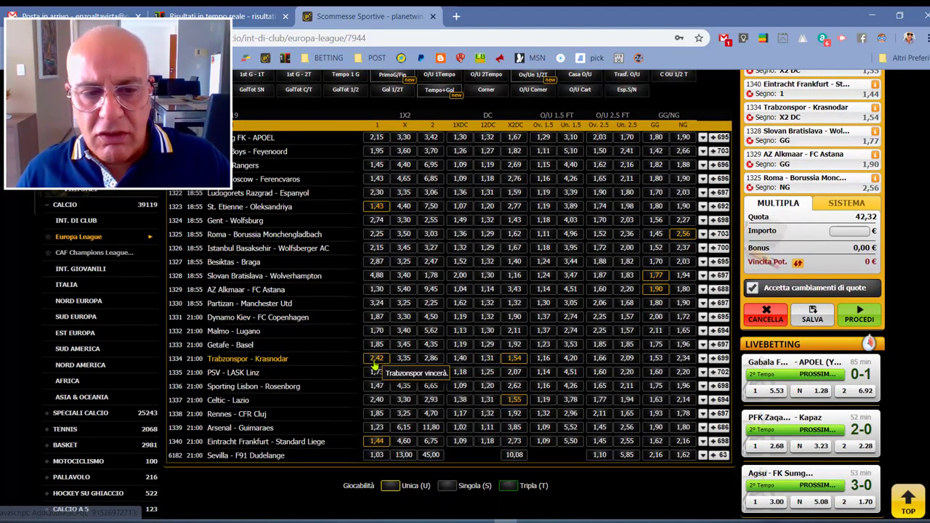
pyautogui.scroll(2, 751, 221)
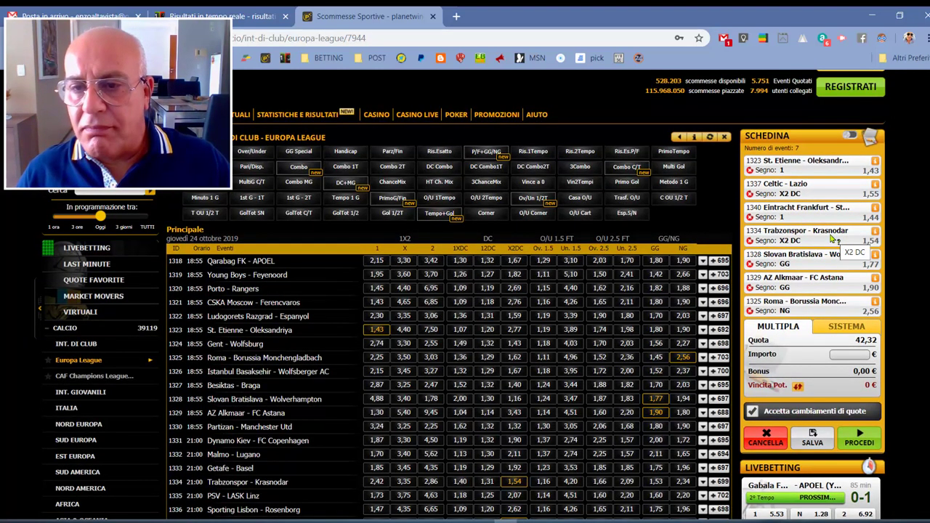
pyautogui.scroll(-1, 805, 271)
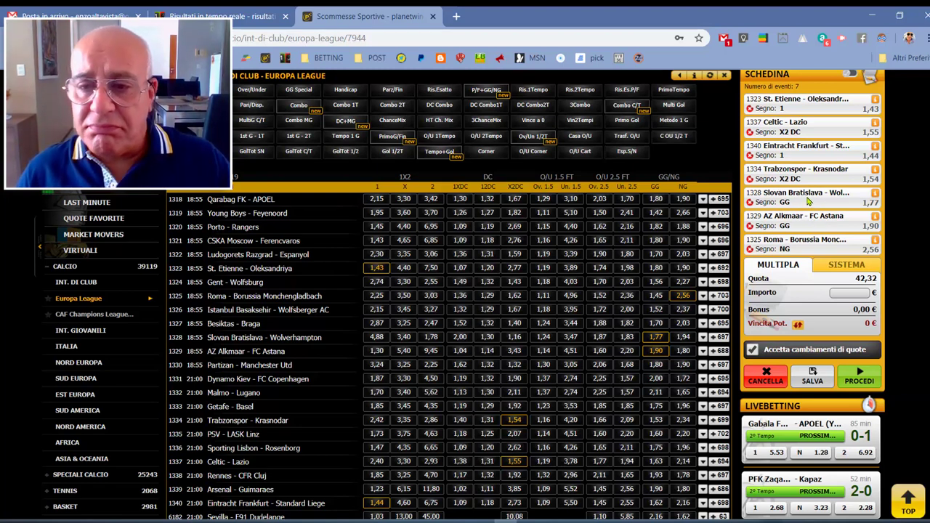
pyautogui.scroll(-1, 590, 452)
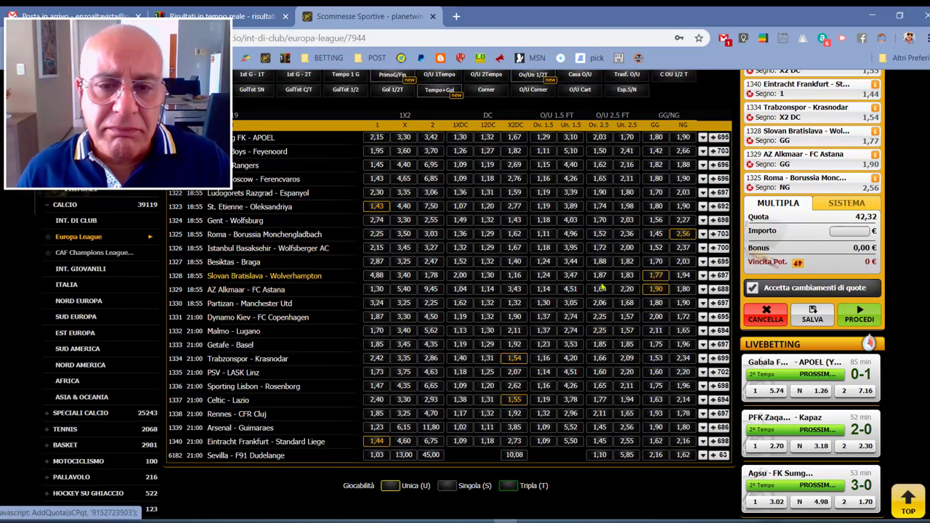
pyautogui.scroll(2, 843, 256)
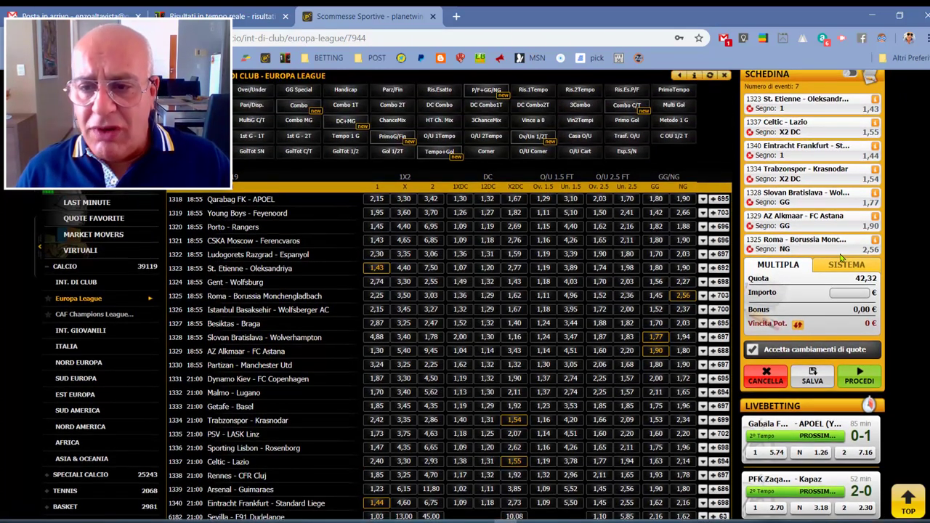
# Cancel the seven-event GG/NG coupon and browse the Europa League main-market odds.
pyautogui.click(774, 389)
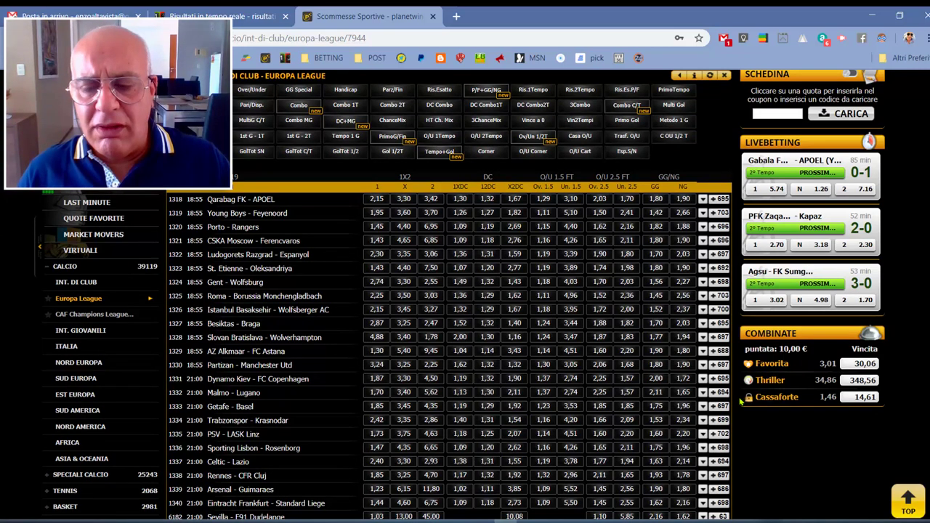
pyautogui.scroll(-2, 741, 409)
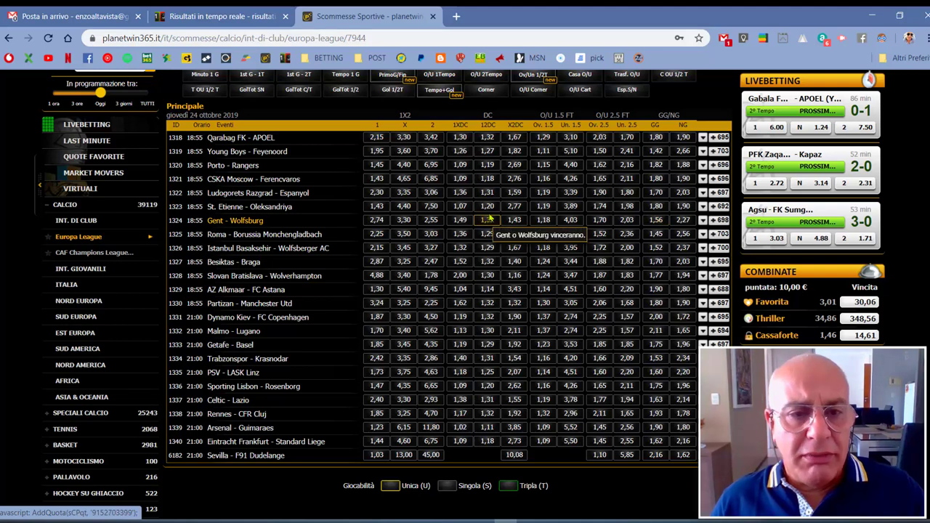
pyautogui.click(403, 165)
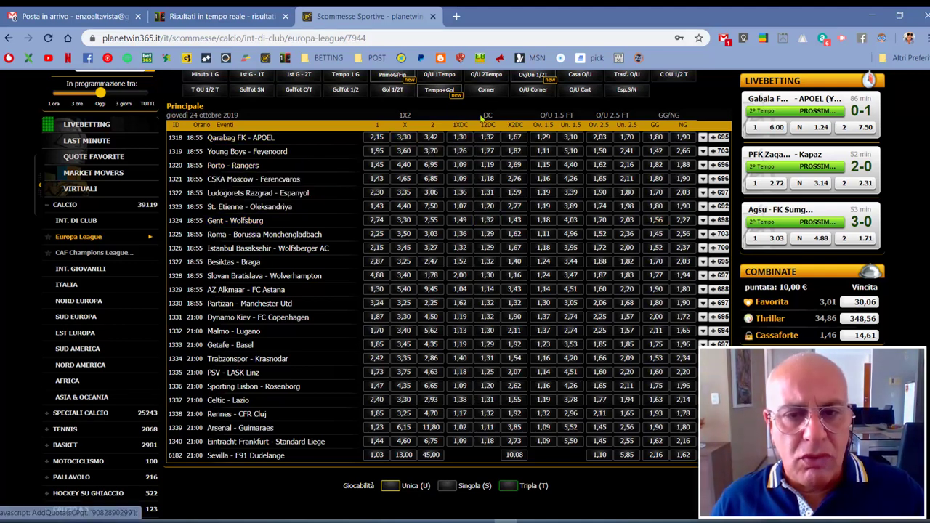
pyautogui.scroll(2, 685, 191)
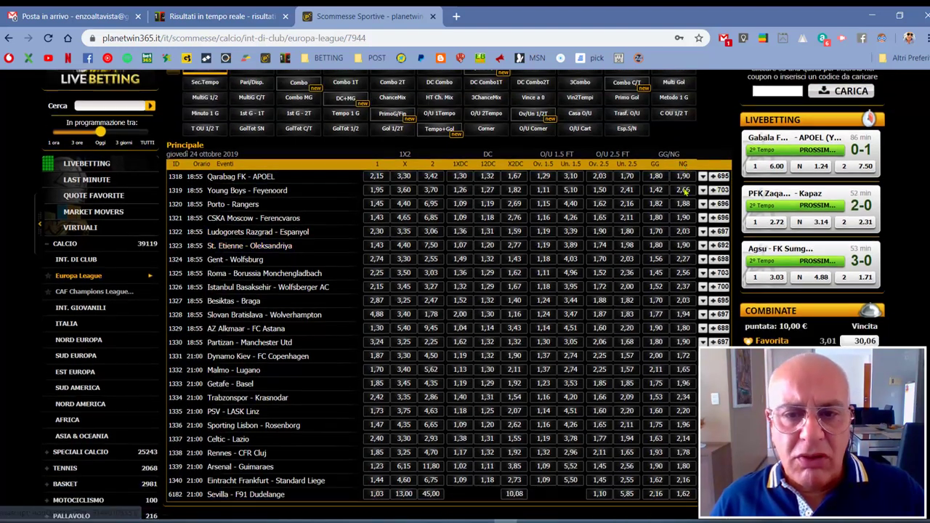
pyautogui.scroll(-2, 684, 191)
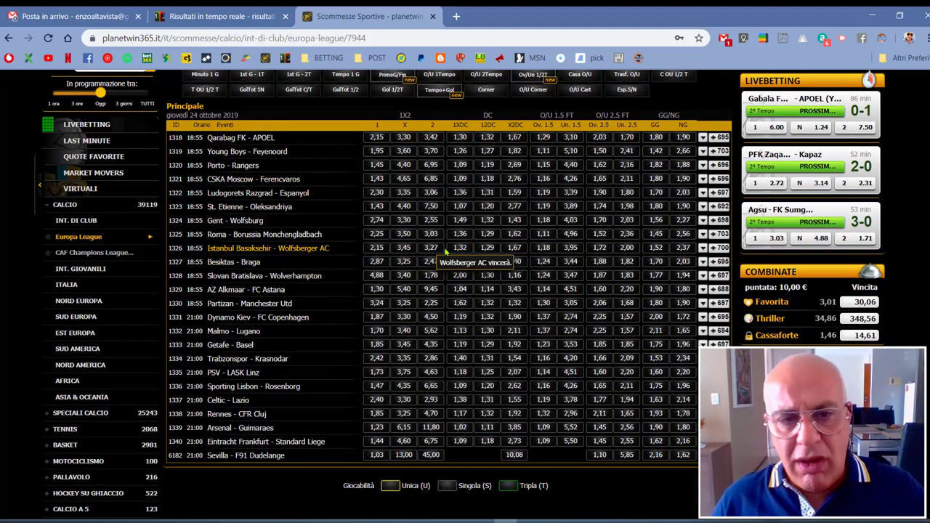
pyautogui.scroll(3, 637, 124)
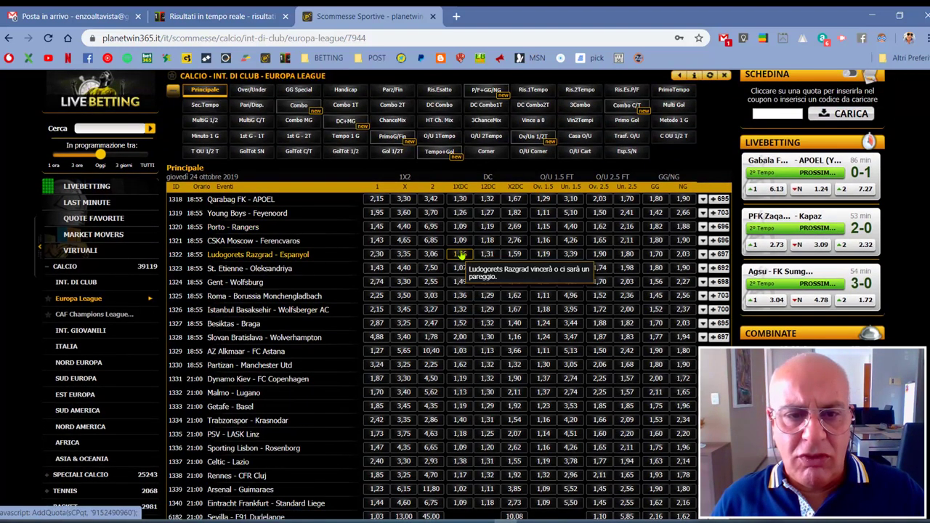
pyautogui.scroll(-3, 461, 256)
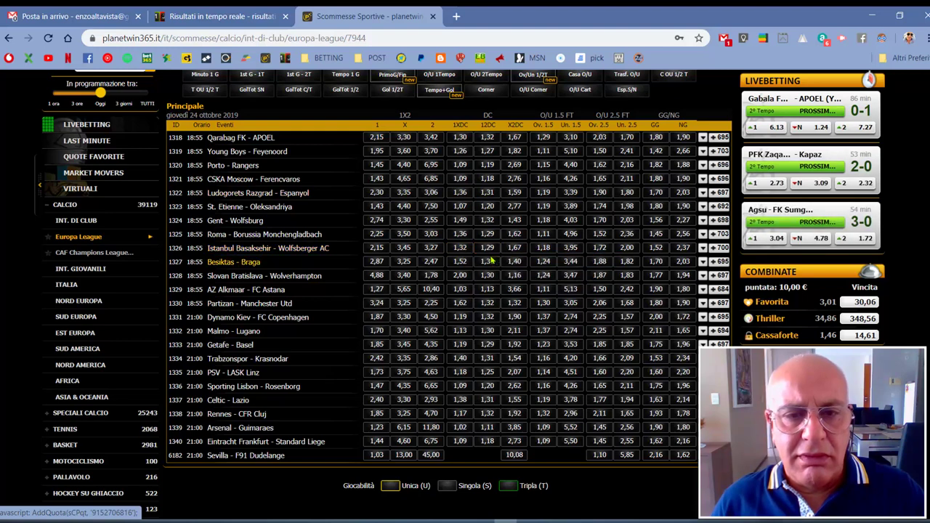
pyautogui.scroll(3, 491, 260)
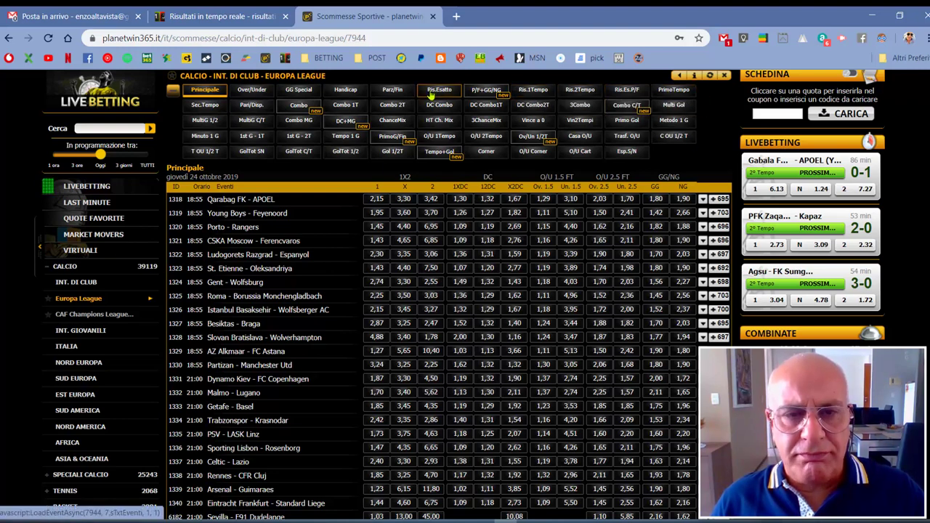
pyautogui.scroll(-2, 520, 233)
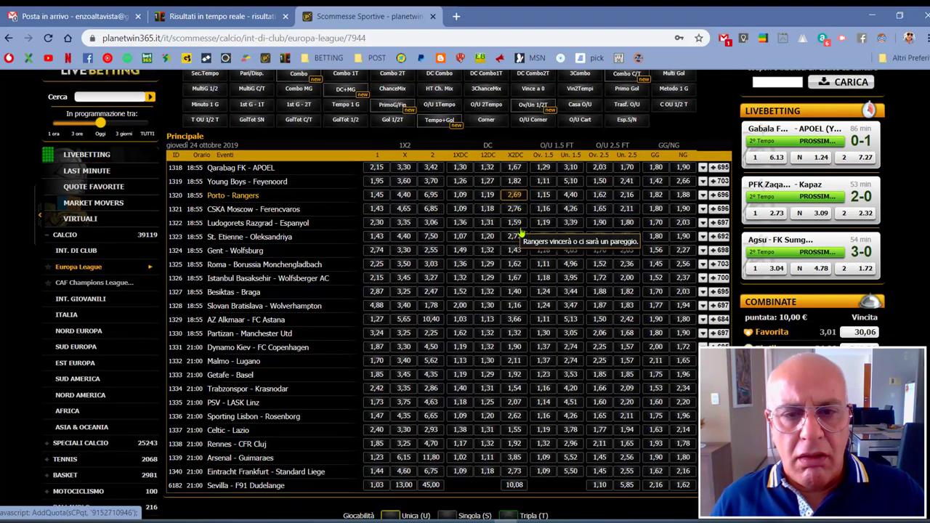
pyautogui.scroll(3, 520, 232)
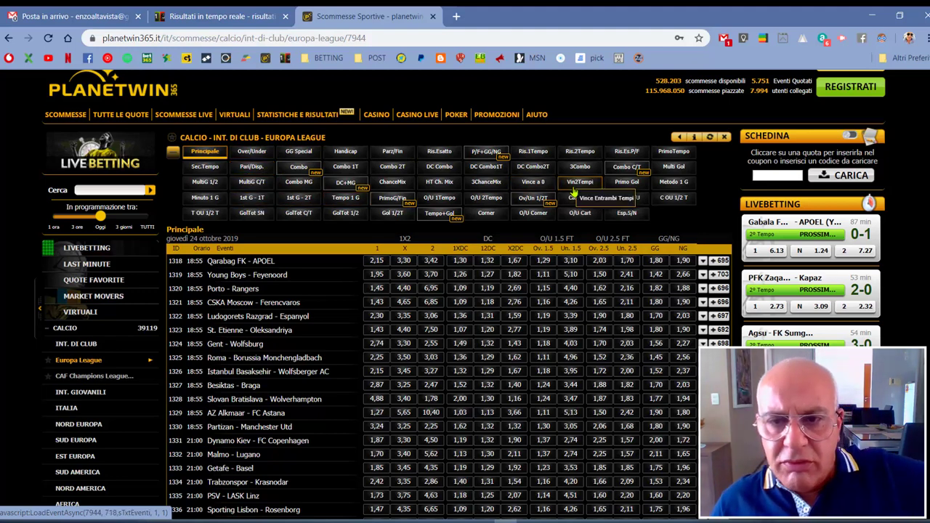
# Load the O/U 1Tempo market to list first-half Over/Under odds for the 24 October matches.
pyautogui.click(445, 205)
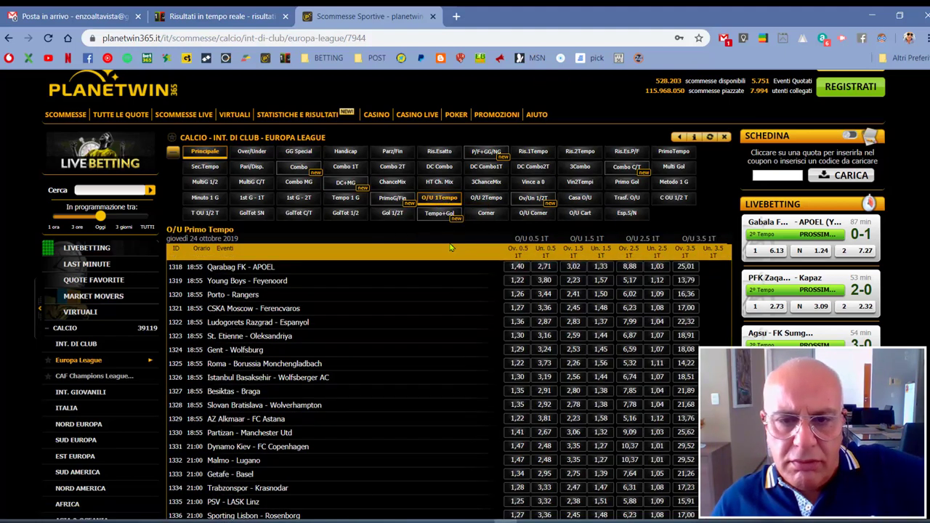
pyautogui.scroll(-1, 450, 248)
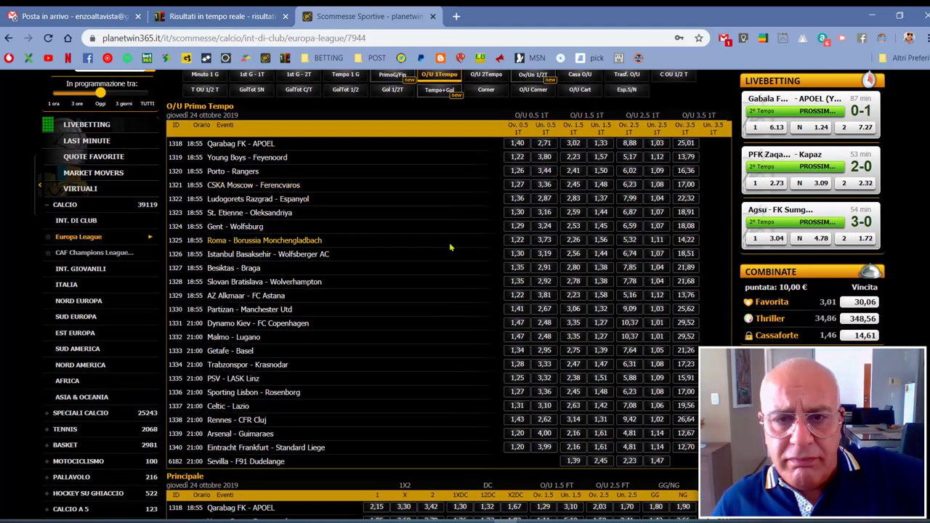
pyautogui.scroll(1, 449, 247)
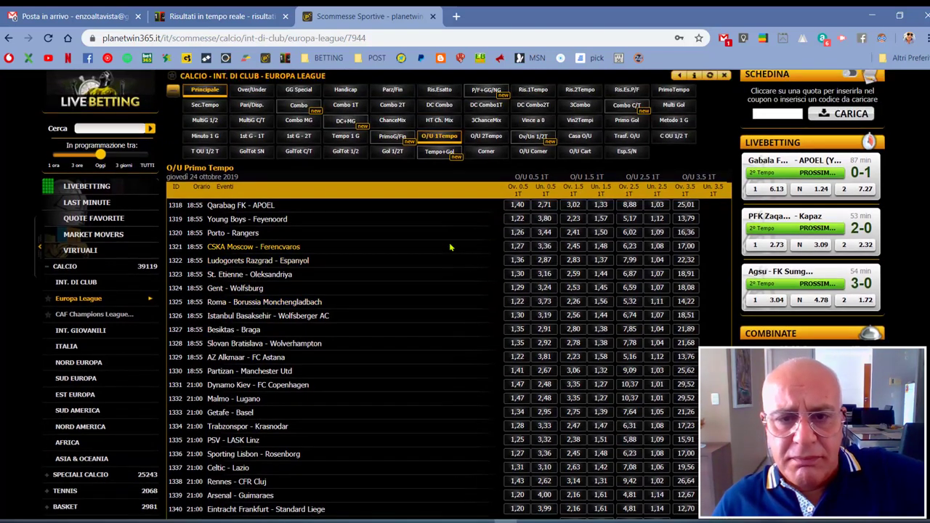
pyautogui.scroll(-1, 450, 248)
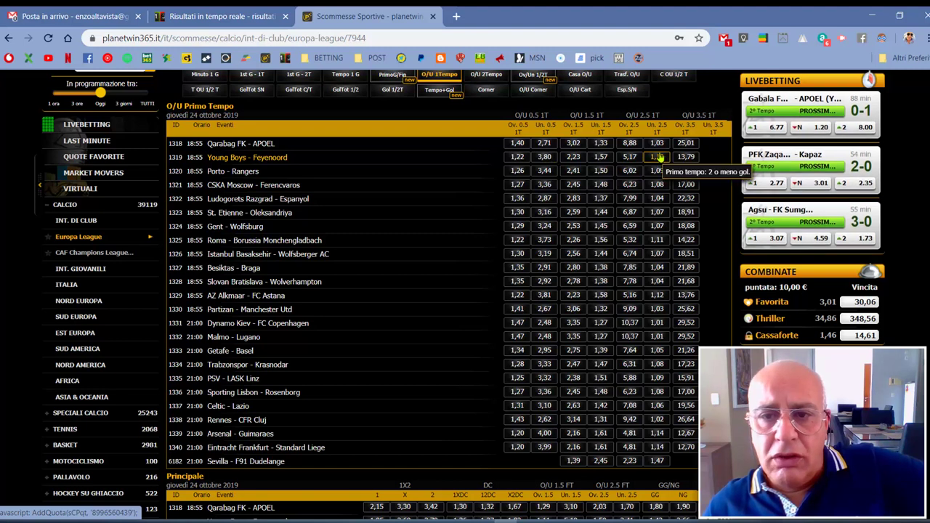
# Add first-half Over 0.5 for Young Boys–Feyenoord, Trabzonspor–Krasnodar and Eintracht Frankfurt–Standard Liege.
pyautogui.click(523, 157)
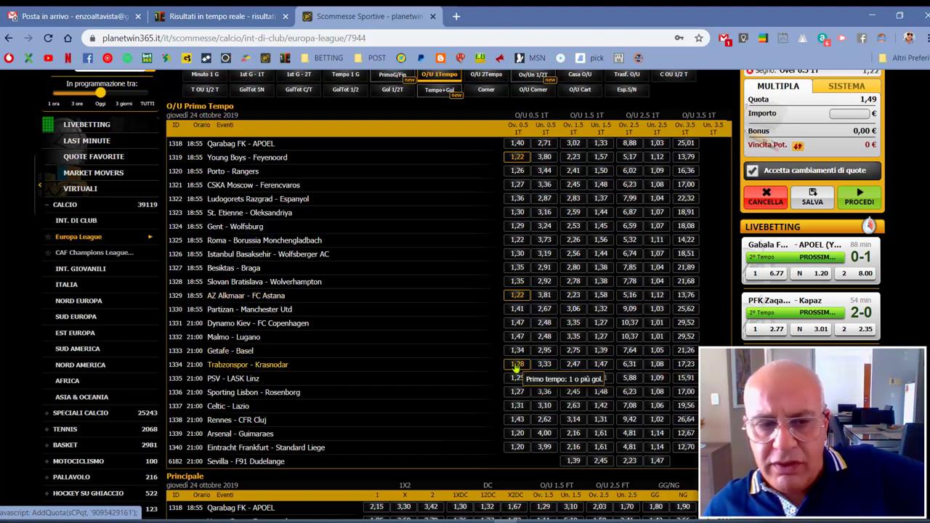
pyautogui.click(516, 364)
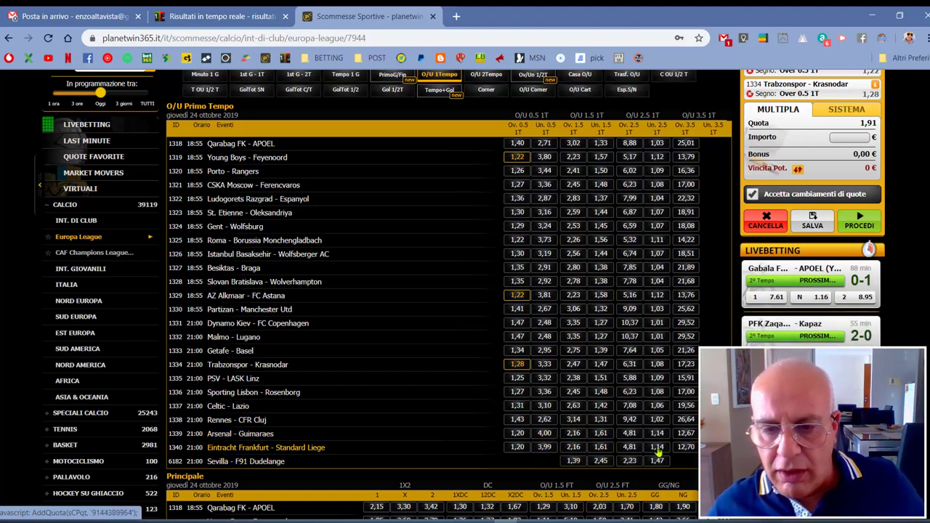
pyautogui.click(513, 449)
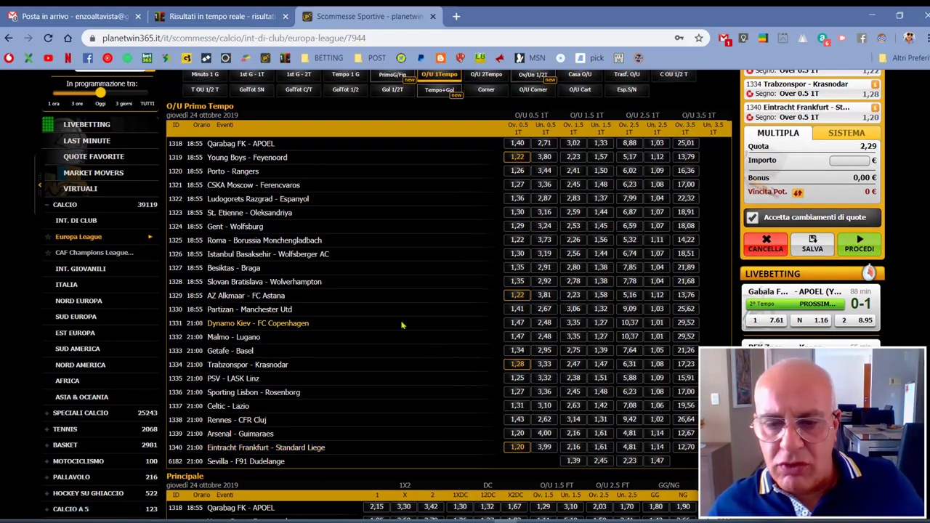
pyautogui.scroll(1, 826, 244)
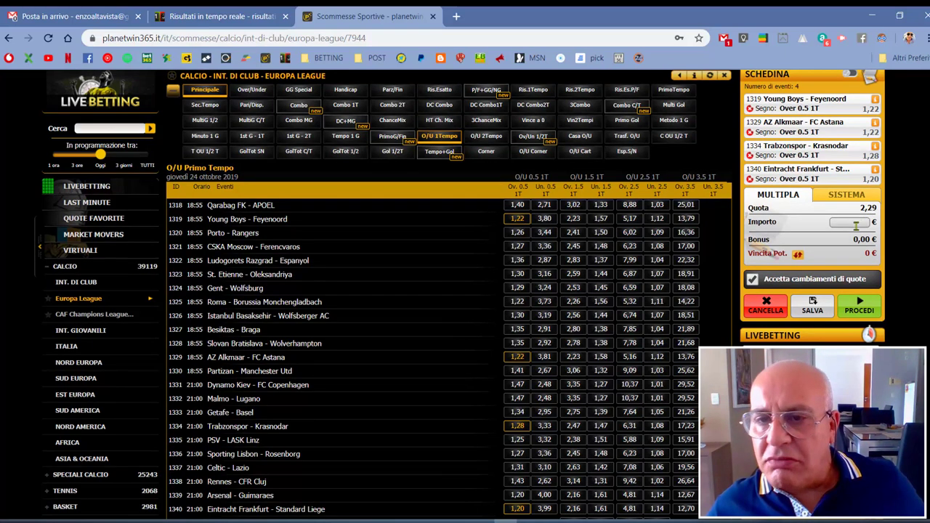
pyautogui.scroll(1, 856, 226)
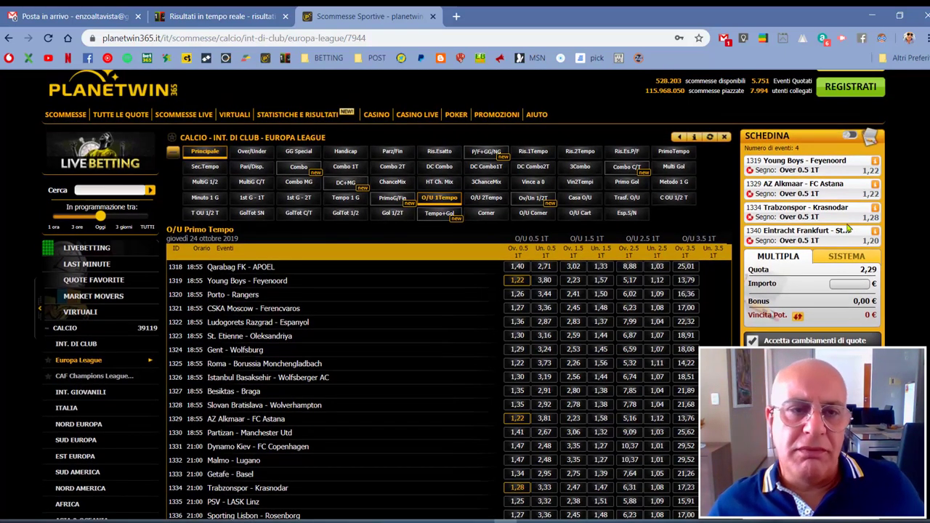